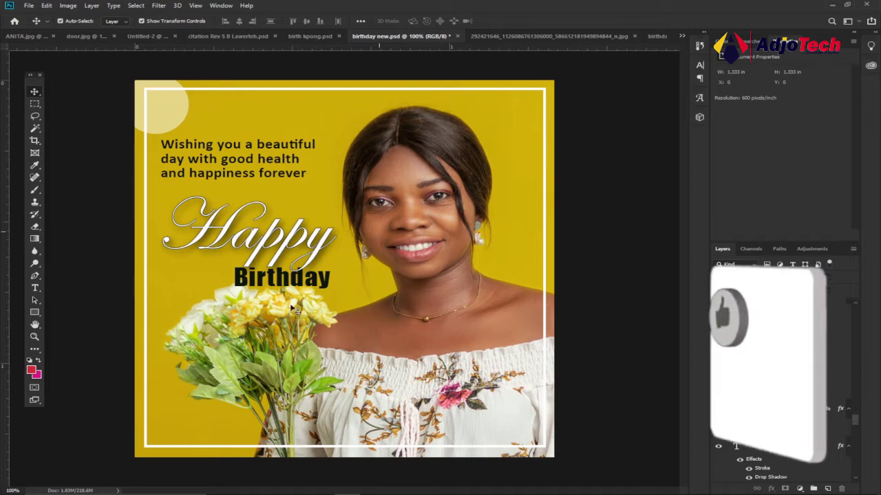
- Switch from the birthday design to the original full portrait photo document
{"action": "left_click", "coordinate": [294, 250]}
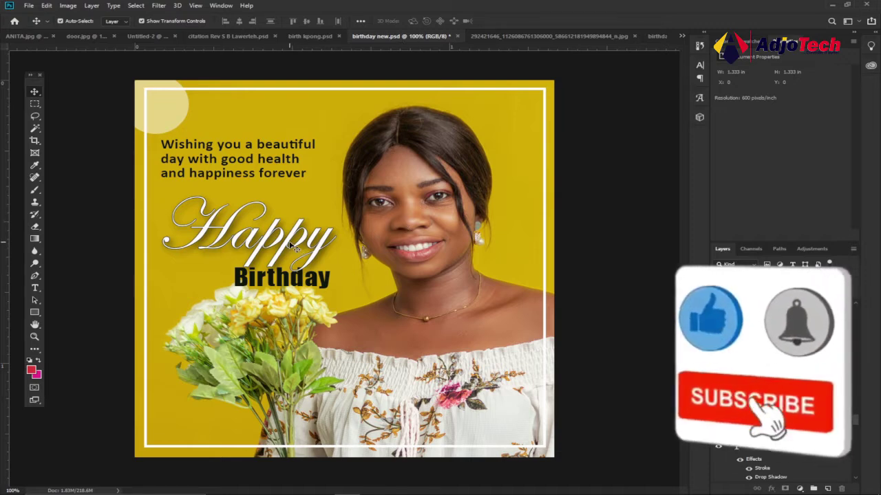
{"action": "left_click", "coordinate": [439, 235]}
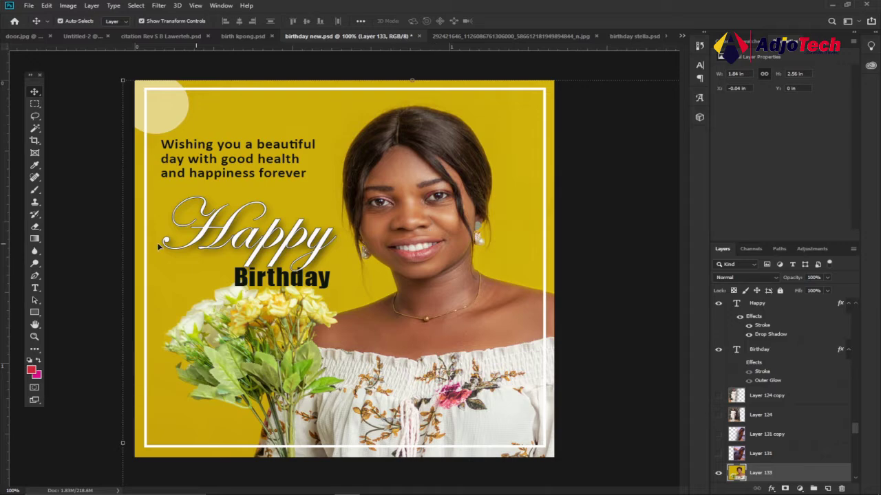
{"action": "key", "text": "ctrl+t"}
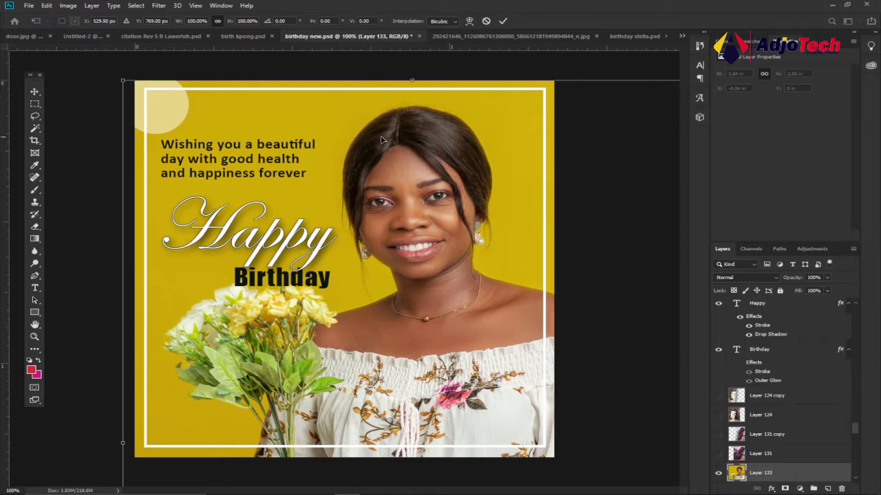
{"action": "left_click", "coordinate": [507, 38]}
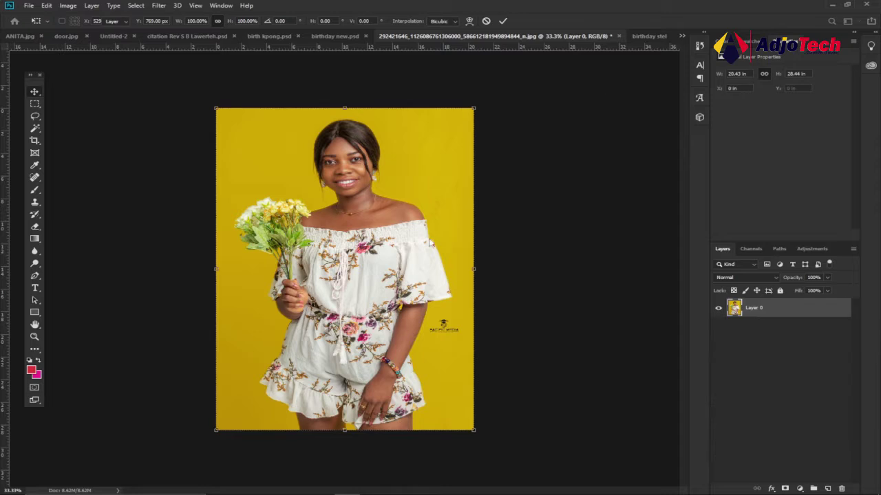
{"action": "key", "text": "Return"}
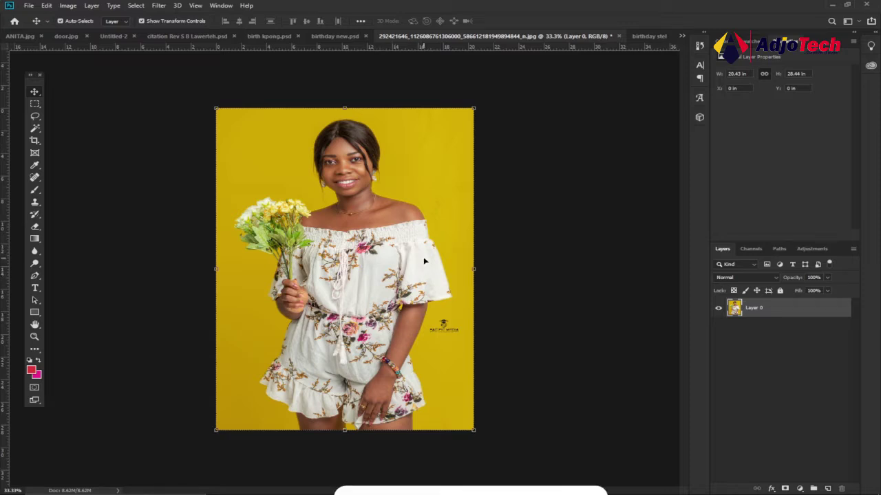
- Try to remove the photo's yellow background by selecting the subject, inverting the selection and deleting it
{"action": "left_click", "coordinate": [136, 6]}
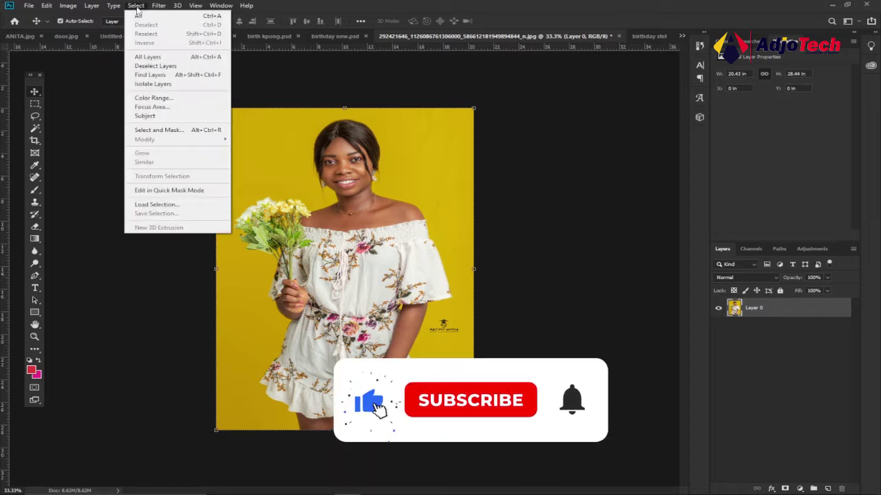
{"action": "left_click", "coordinate": [152, 116]}
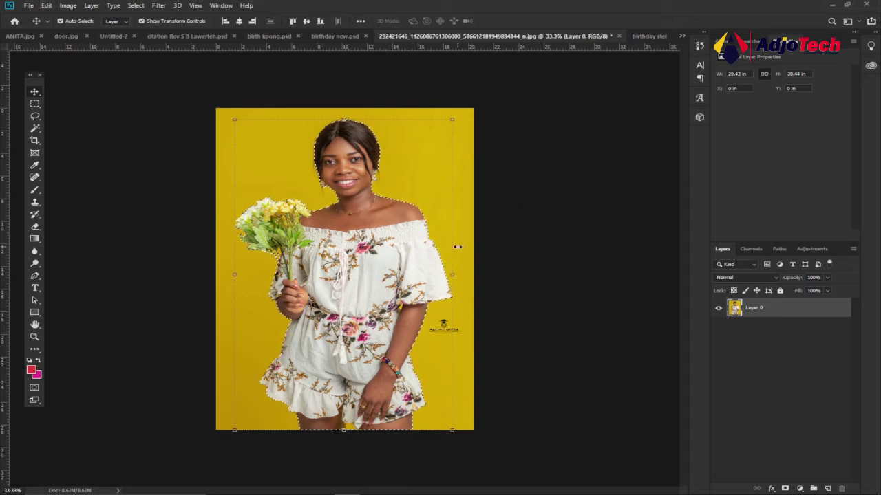
{"action": "left_click", "coordinate": [135, 6]}
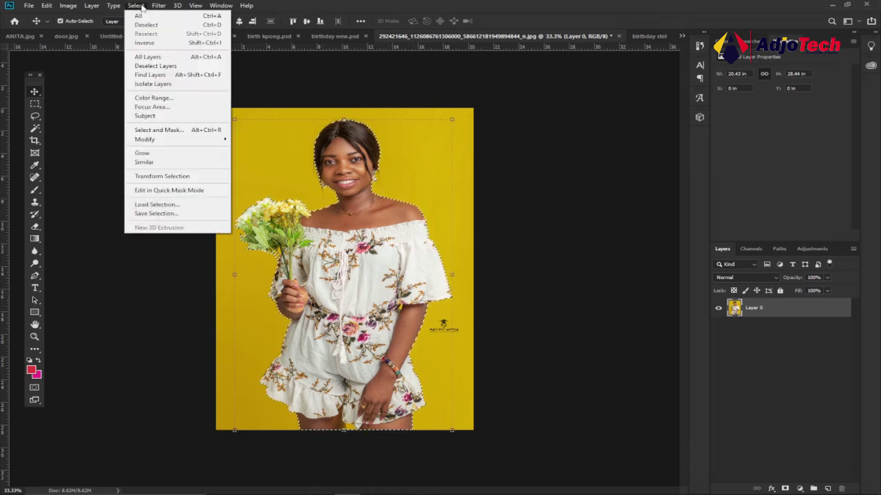
{"action": "left_click", "coordinate": [159, 44]}
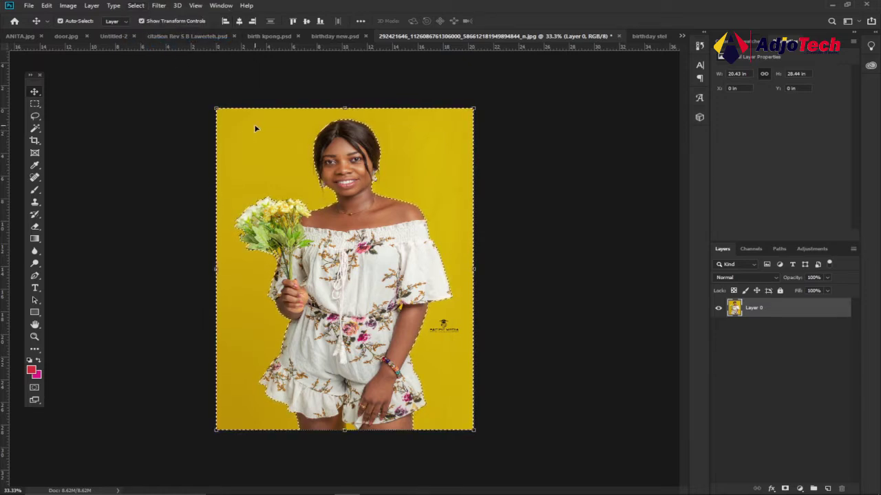
{"action": "key", "text": "Delete"}
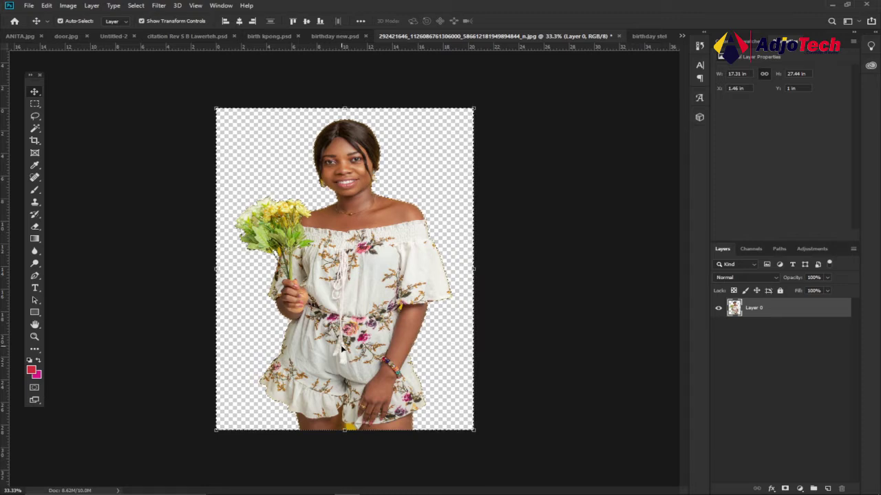
{"action": "key", "text": "ctrl+z"}
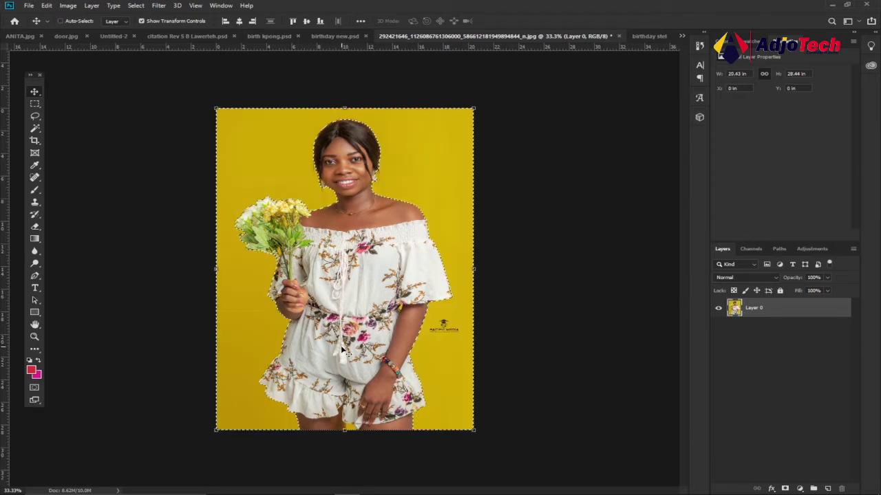
{"action": "key", "text": "ctrl+d"}
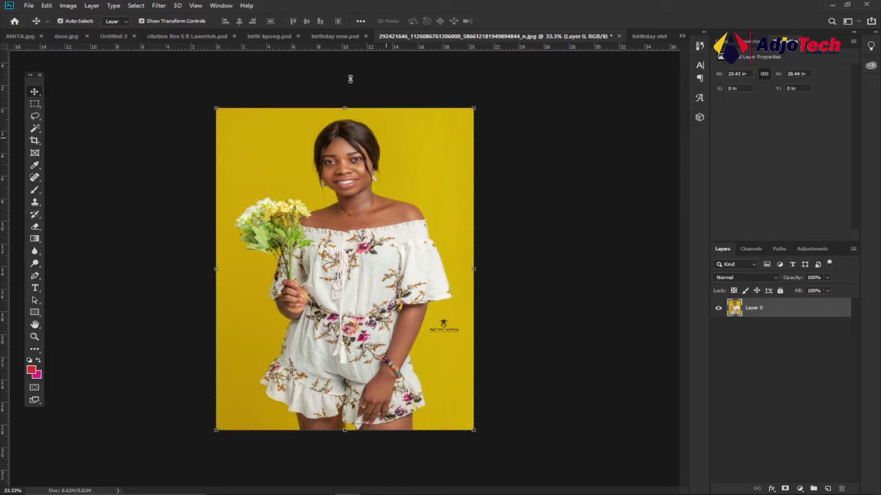
- Create a new 10 x 10 inch document at 300 pixels/inch in RGB Color with a white background
{"action": "left_click", "coordinate": [337, 36]}
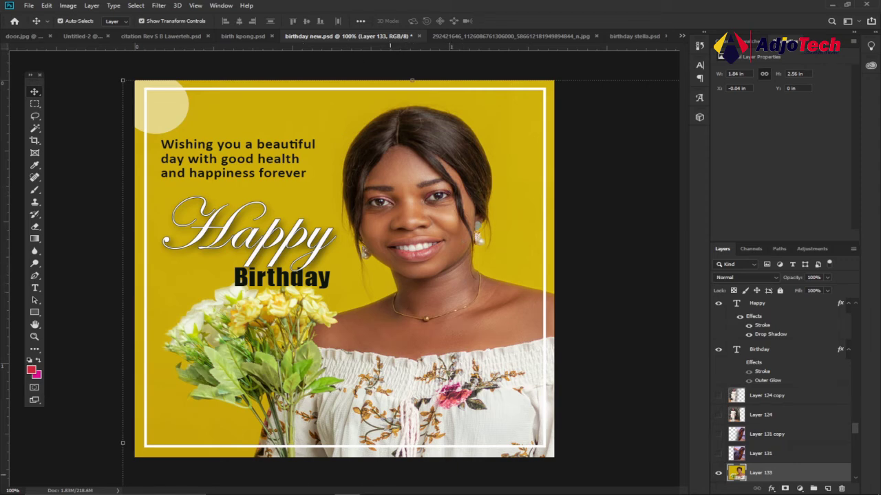
{"action": "left_click", "coordinate": [31, 5]}
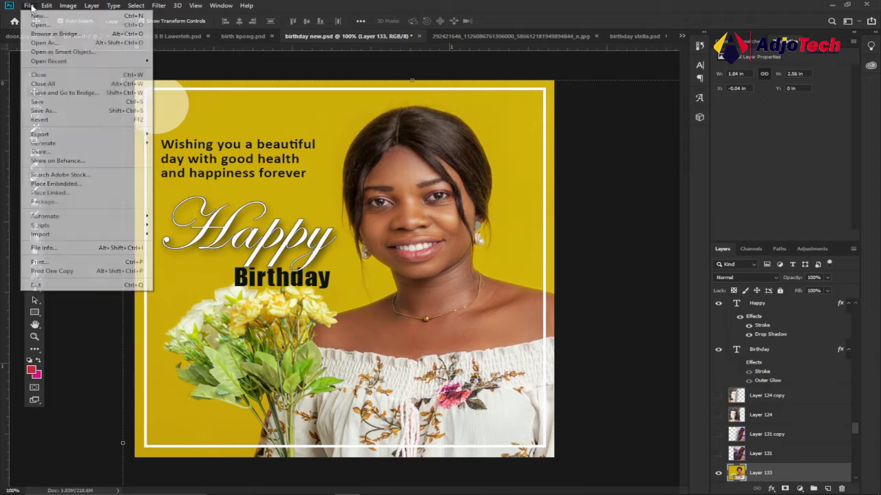
{"action": "left_click", "coordinate": [48, 17]}
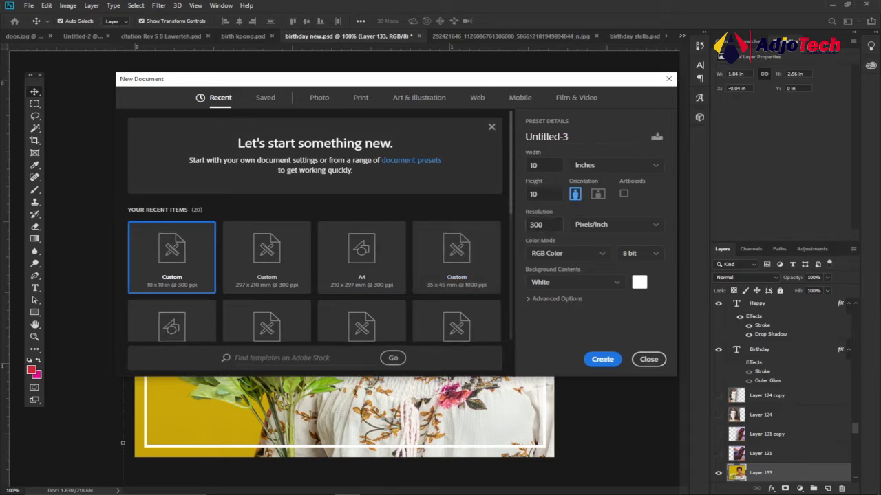
{"action": "left_click", "coordinate": [602, 359]}
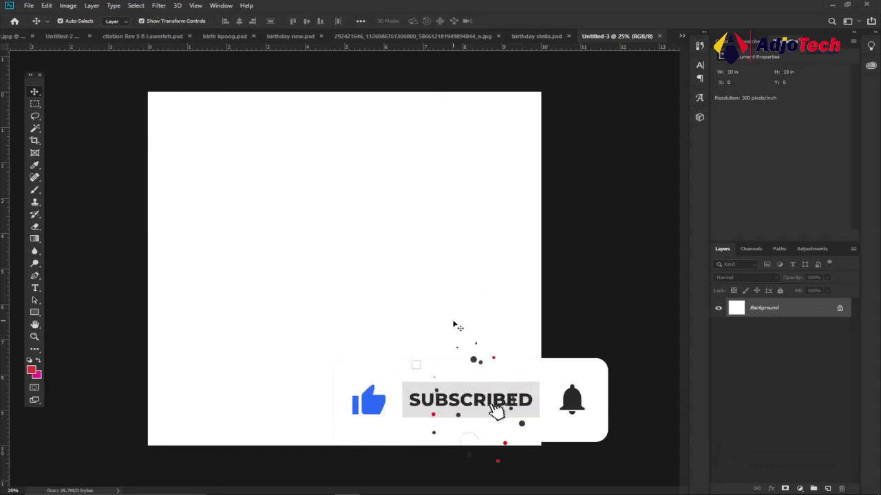
- Copy the full portrait photo into the blank 10 x 10 inch document and align it with the canvas's upper-left corner
{"action": "left_click", "coordinate": [390, 36]}
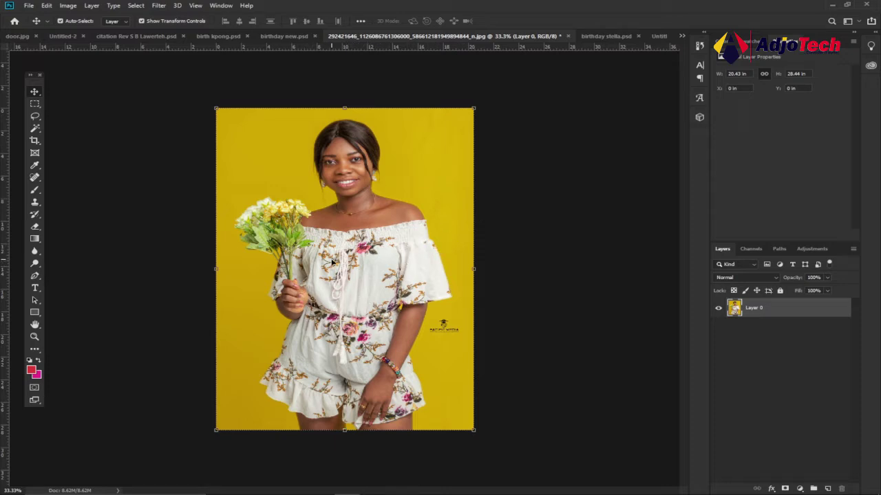
{"action": "left_click_drag", "start_coordinate": [369, 249], "coordinate": [321, 241]}
{"action": "left_click", "coordinate": [398, 37]}
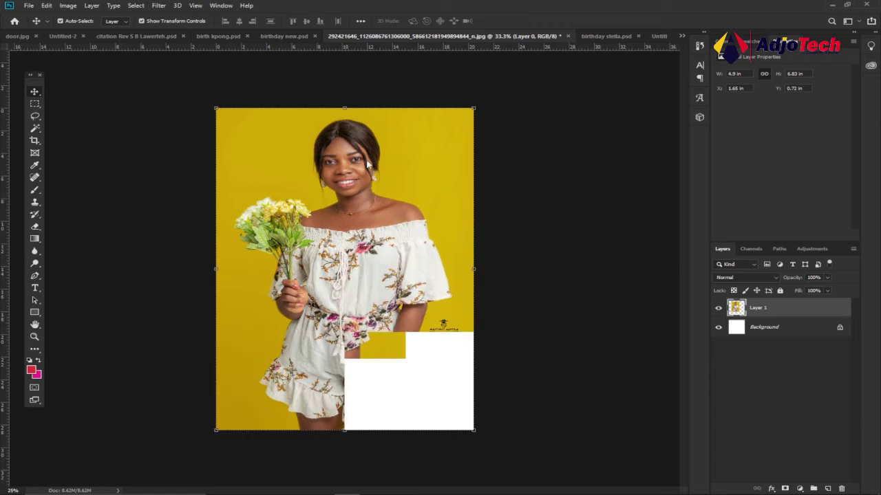
{"action": "left_click", "coordinate": [279, 36]}
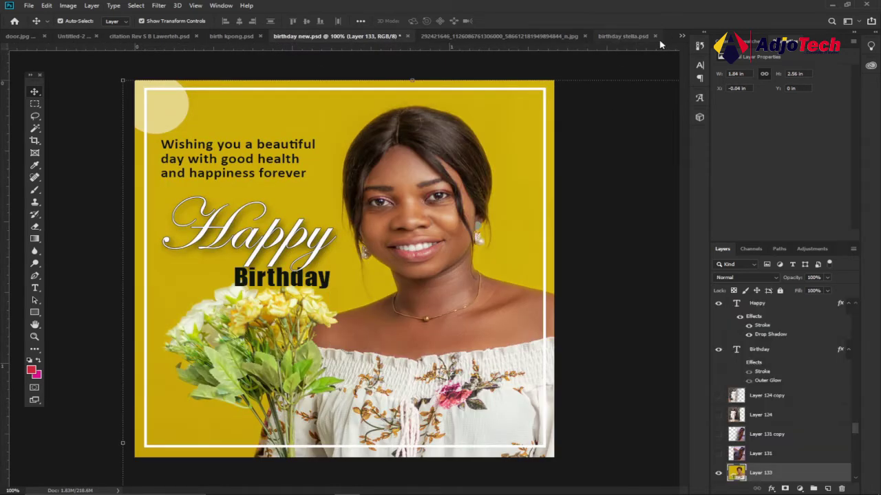
{"action": "left_click", "coordinate": [682, 35]}
{"action": "left_click", "coordinate": [540, 143]}
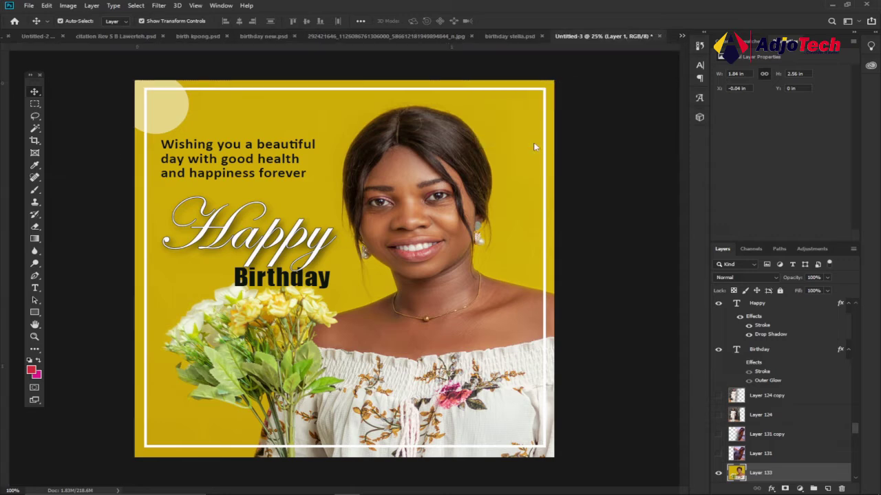
{"action": "left_click_drag", "start_coordinate": [385, 222], "coordinate": [334, 334]}
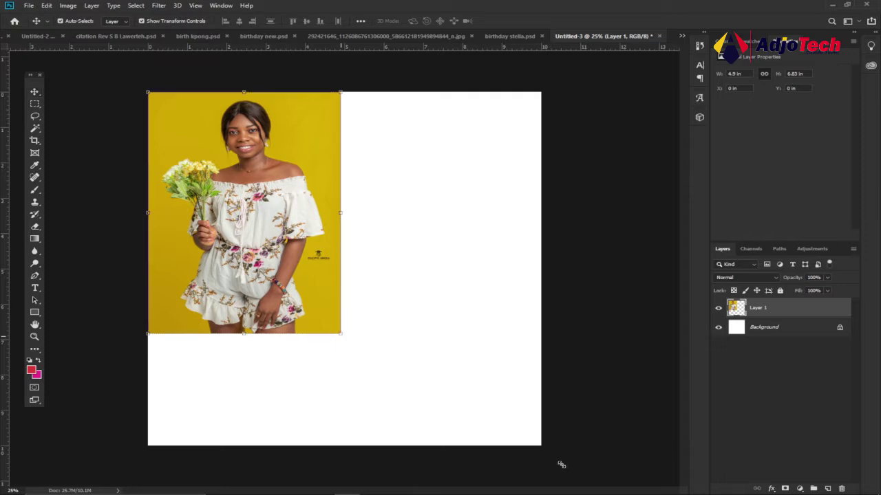
- Enlarge the portrait photo to about 256% and position it so it fills the canvas with the face right of centre
{"action": "key", "text": "ctrl+t"}
{"action": "left_click_drag", "start_coordinate": [340, 334], "coordinate": [481, 488]}
{"action": "left_click_drag", "start_coordinate": [361, 231], "coordinate": [324, 149]}
{"action": "left_click_drag", "start_coordinate": [448, 415], "coordinate": [602, 493]}
{"action": "left_click_drag", "start_coordinate": [380, 277], "coordinate": [382, 352]}
{"action": "left_click_drag", "start_coordinate": [465, 152], "coordinate": [445, 209]}
{"action": "left_click_drag", "start_coordinate": [533, 128], "coordinate": [617, 79]}
{"action": "left_click_drag", "start_coordinate": [335, 161], "coordinate": [375, 187]}
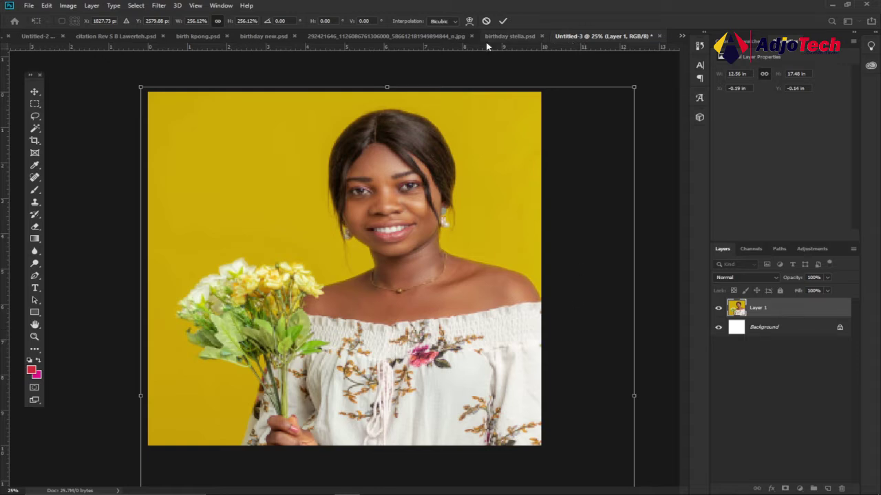
{"action": "left_click", "coordinate": [503, 22]}
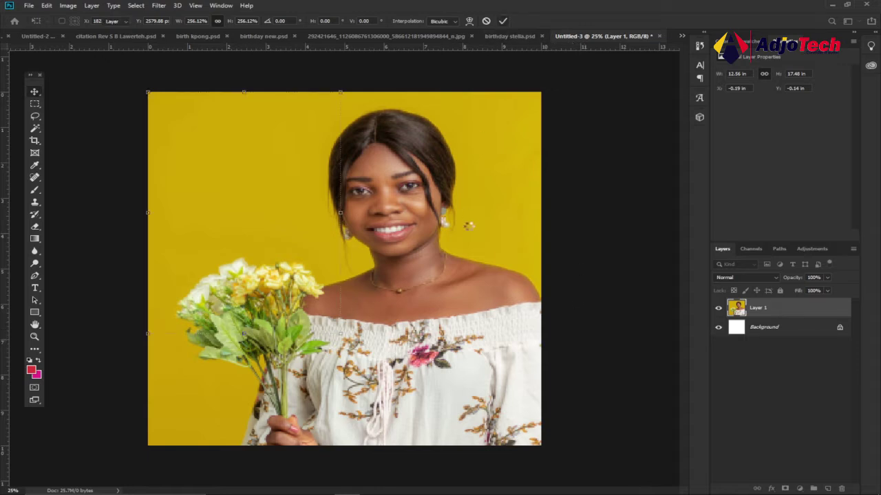
{"action": "left_click", "coordinate": [115, 272]}
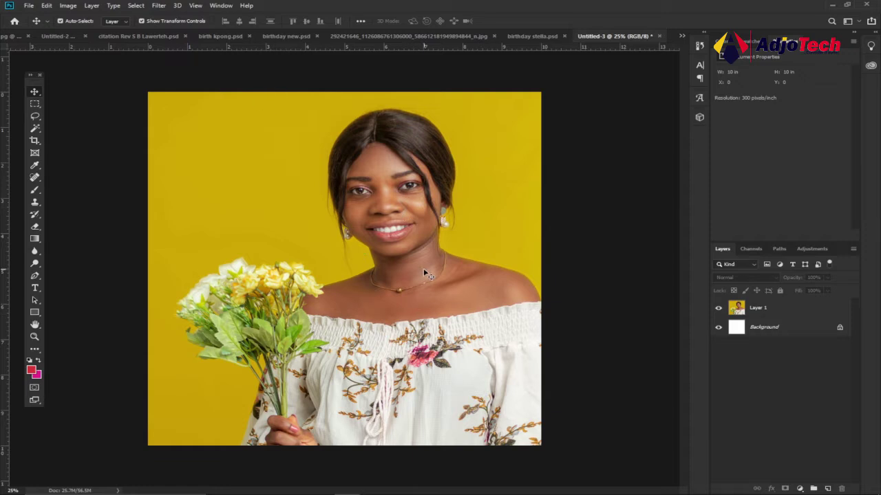
{"action": "left_click", "coordinate": [158, 7]}
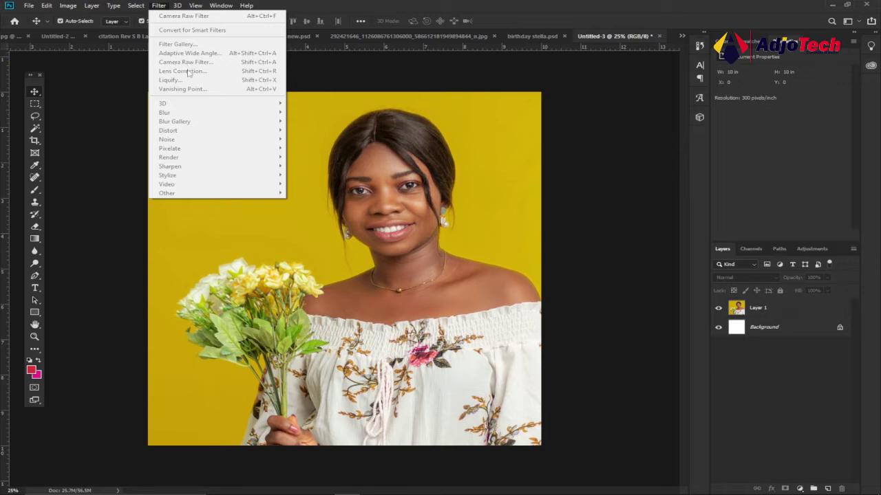
{"action": "left_click", "coordinate": [158, 7]}
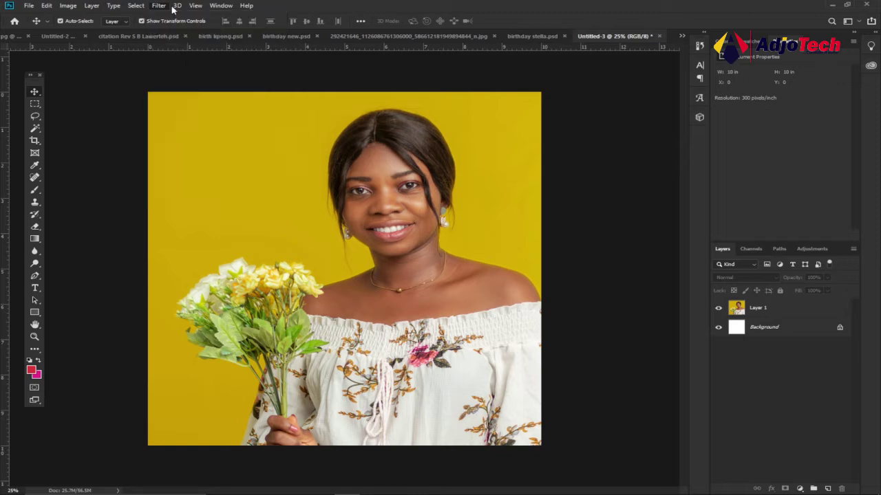
{"action": "left_click", "coordinate": [158, 7]}
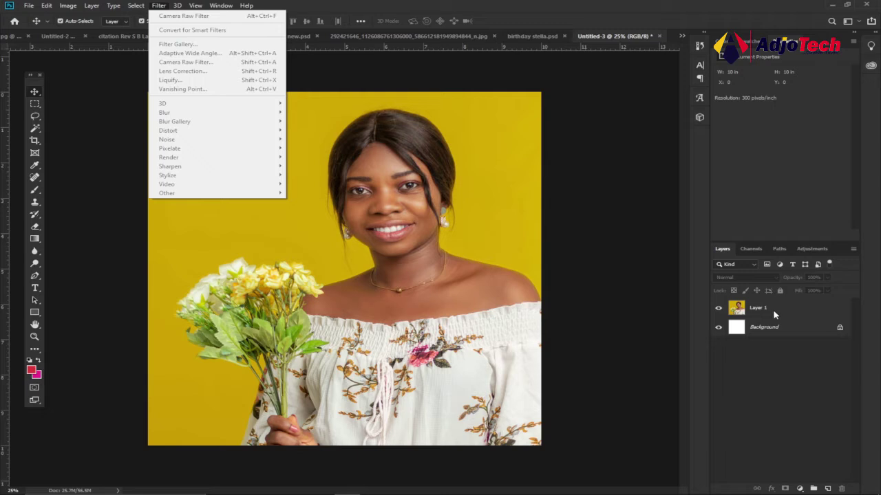
{"action": "left_click", "coordinate": [781, 313]}
{"action": "left_click", "coordinate": [779, 310]}
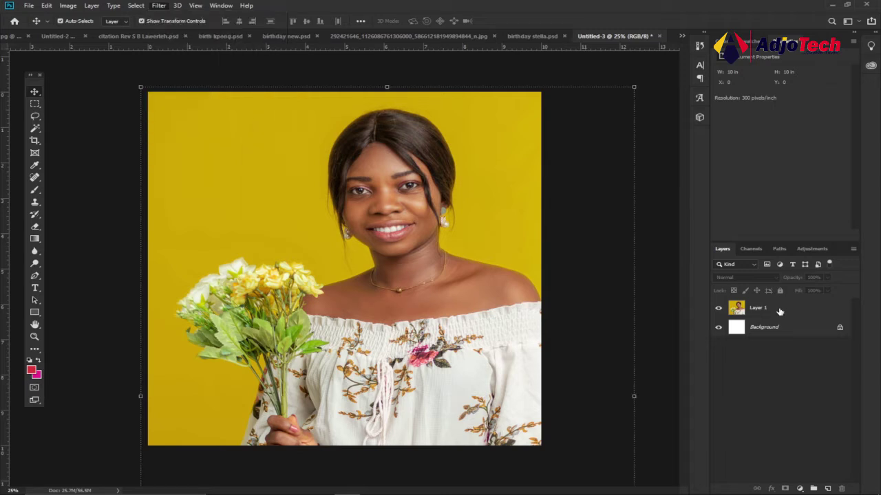
{"action": "left_click", "coordinate": [159, 5]}
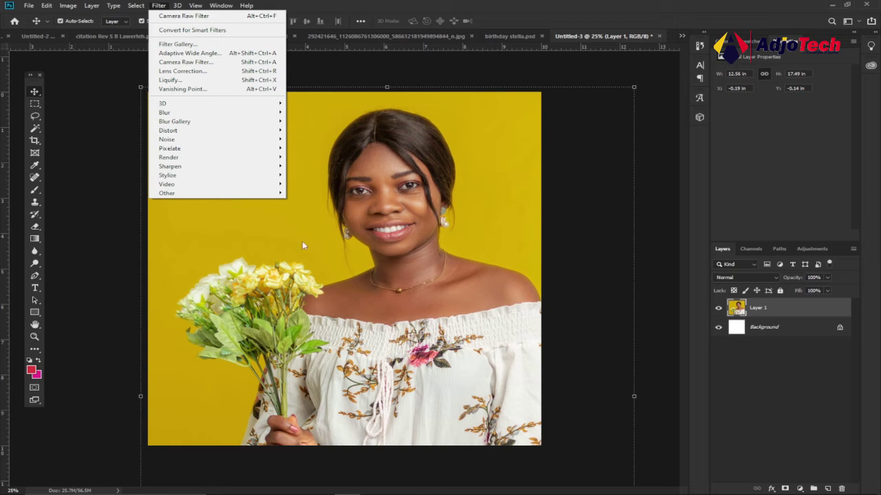
{"action": "left_click", "coordinate": [110, 268]}
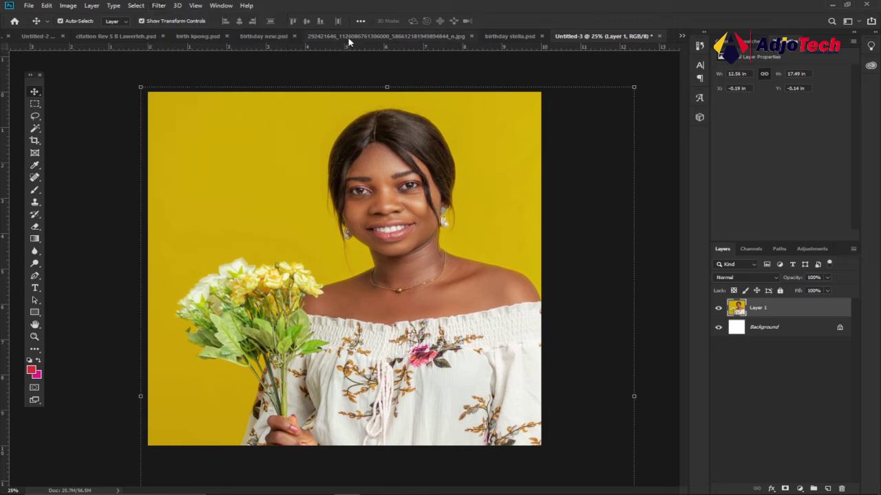
- Copy the "Wishing you a beautiful day with good health and happiness forever" text from birthday new.psd into the Untitled-3 document
{"action": "left_click", "coordinate": [259, 37]}
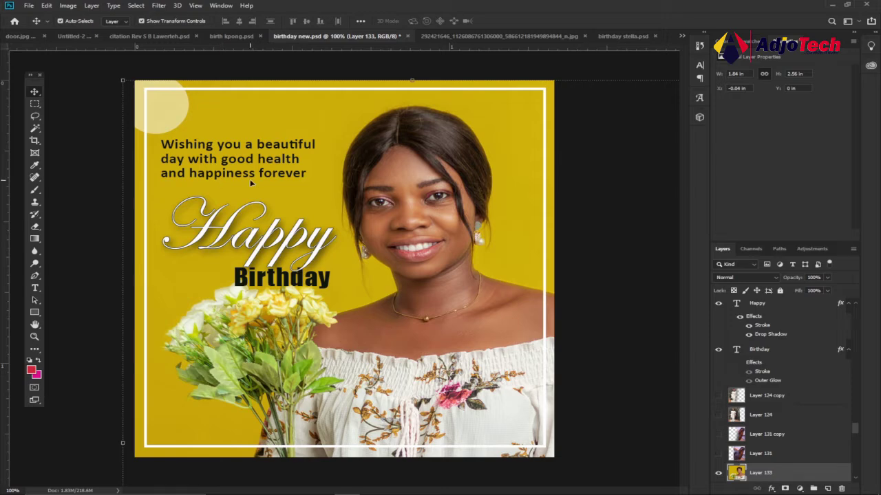
{"action": "left_click", "coordinate": [35, 288]}
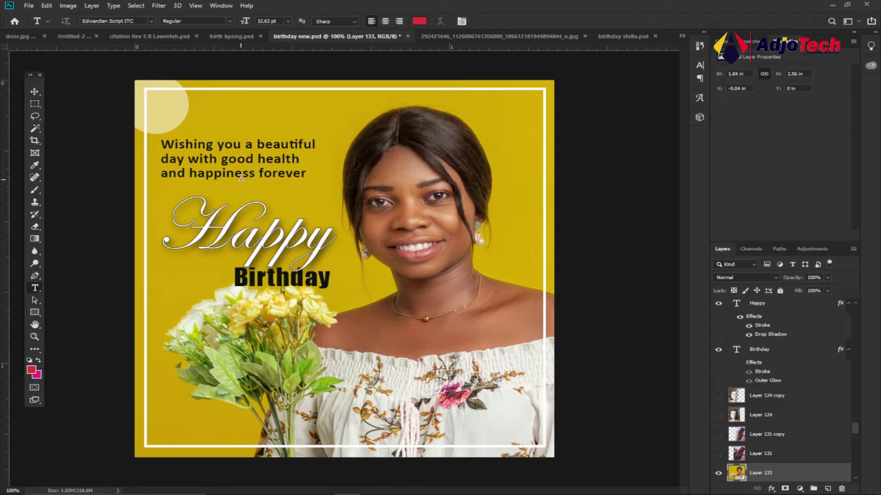
{"action": "left_click", "coordinate": [34, 91]}
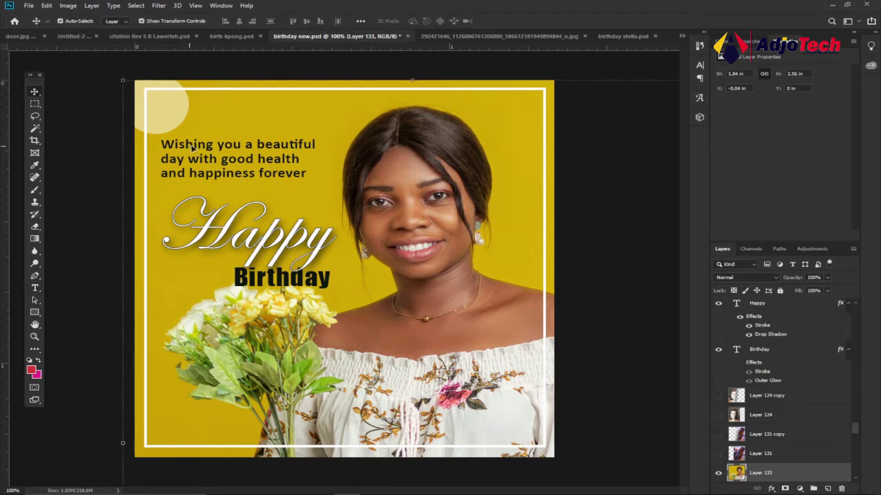
{"action": "left_click_drag", "start_coordinate": [194, 147], "coordinate": [239, 162]}
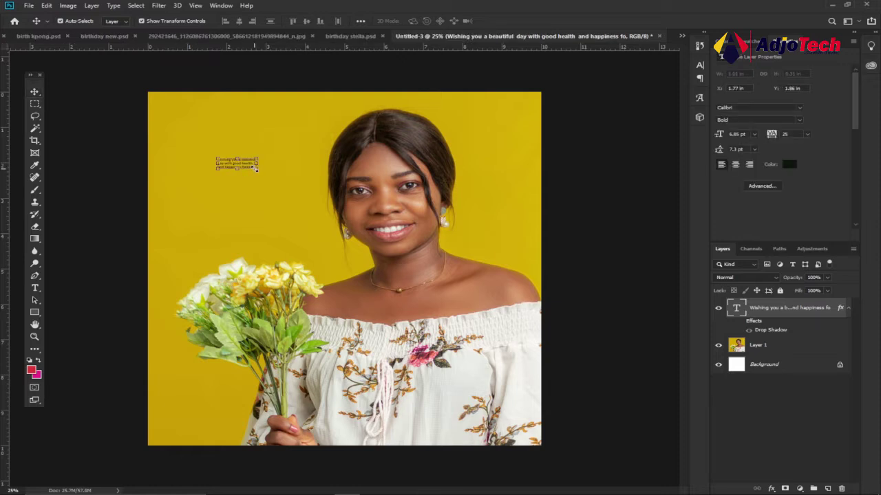
- Enlarge the greeting text to about 376% and move it into the yellow area beside the face, at about X 0.61 in, Y 1.61 in
{"action": "left_click_drag", "start_coordinate": [256, 169], "coordinate": [360, 211]}
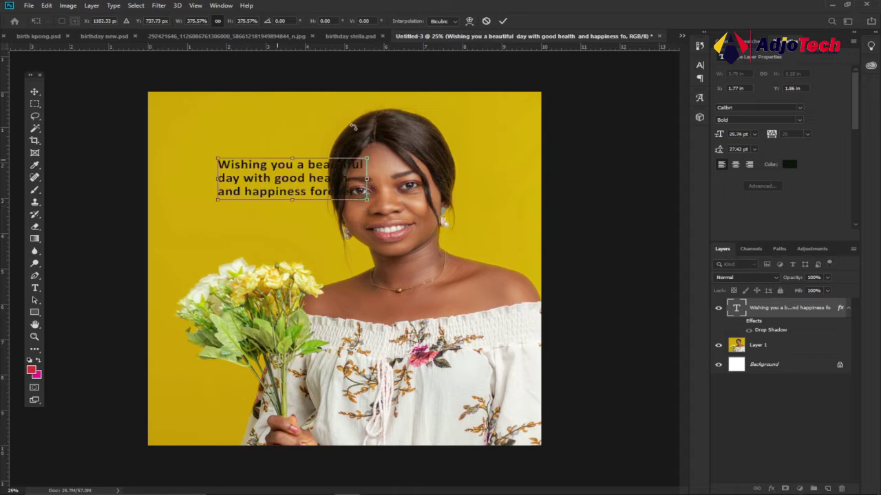
{"action": "left_click", "coordinate": [503, 22]}
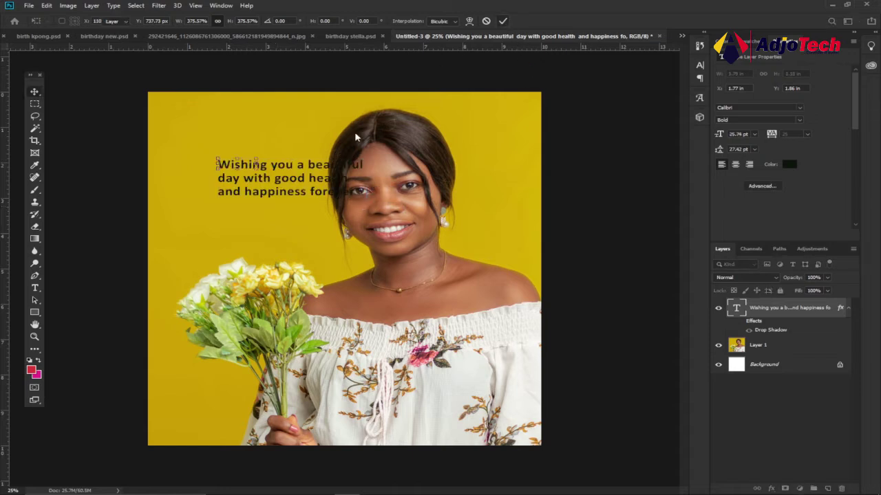
{"action": "left_click_drag", "start_coordinate": [246, 170], "coordinate": [231, 170]}
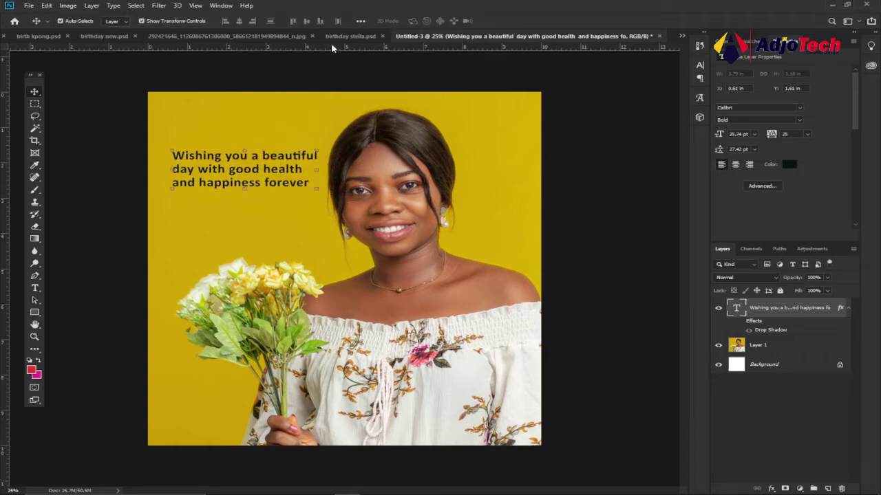
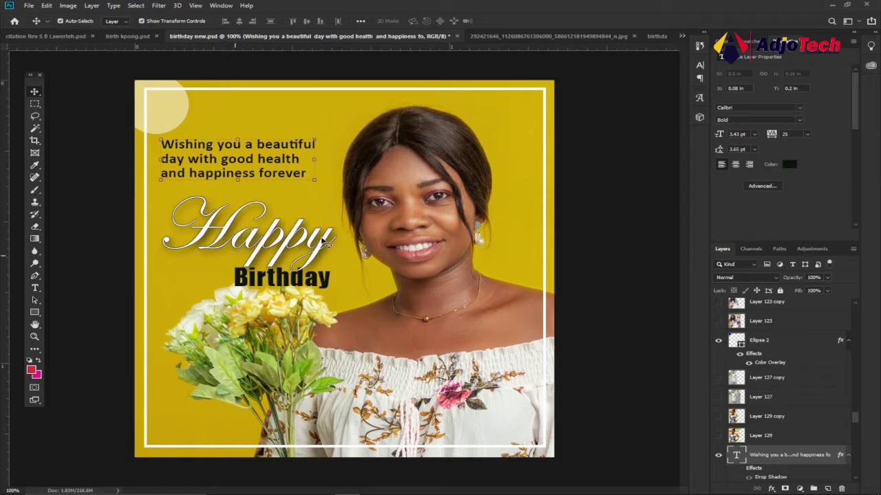
- Try a near-white color (#f7faf7) on the greeting text in Untitled-3, and undo the color change
{"action": "left_click", "coordinate": [681, 36]}
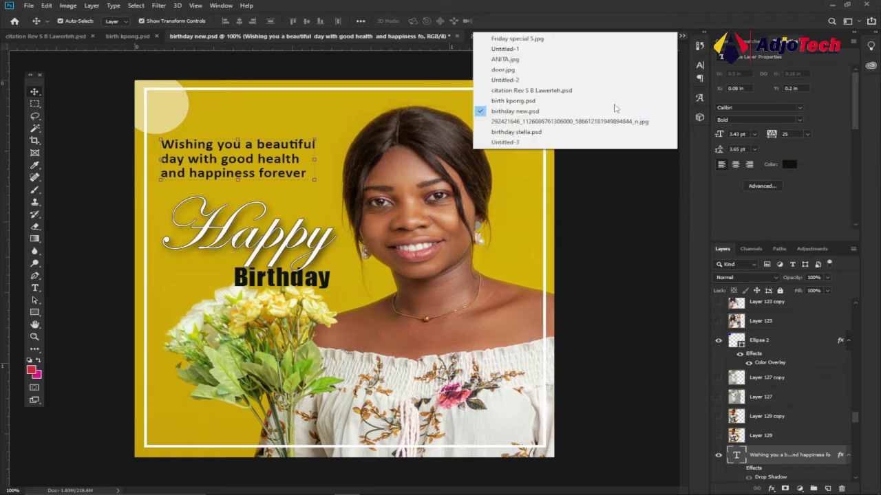
{"action": "left_click", "coordinate": [525, 143]}
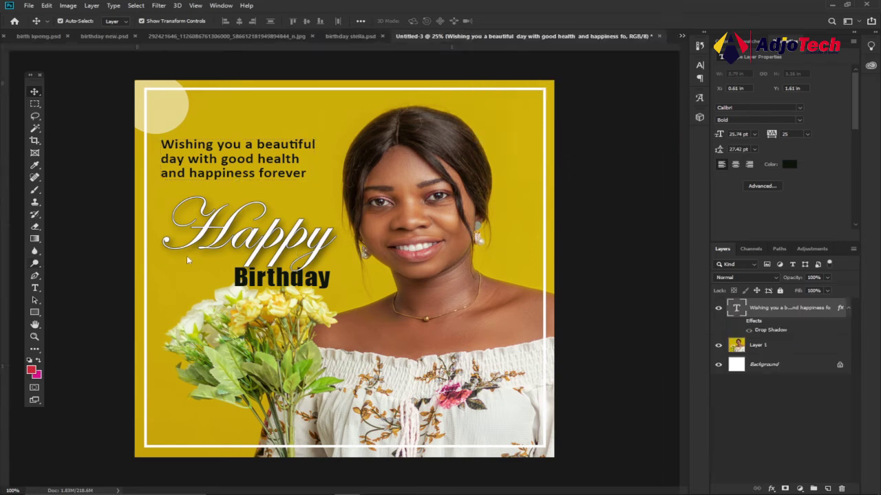
{"action": "left_click", "coordinate": [35, 288]}
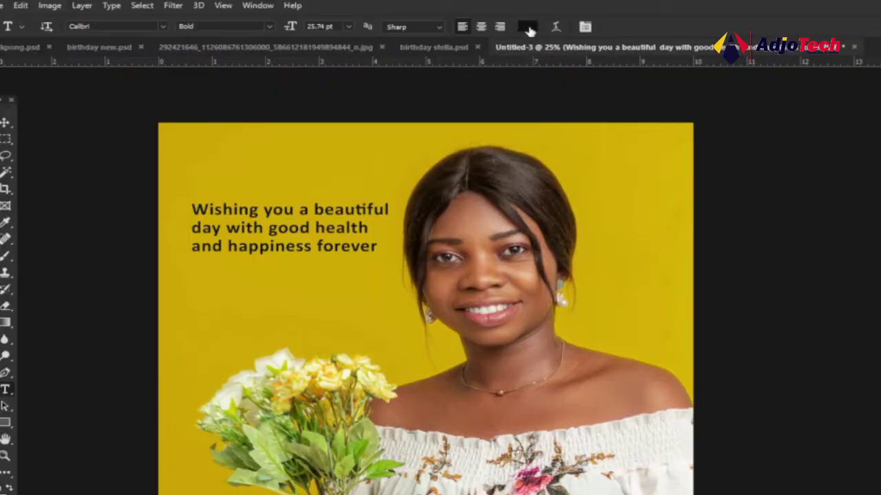
{"action": "left_click", "coordinate": [528, 26]}
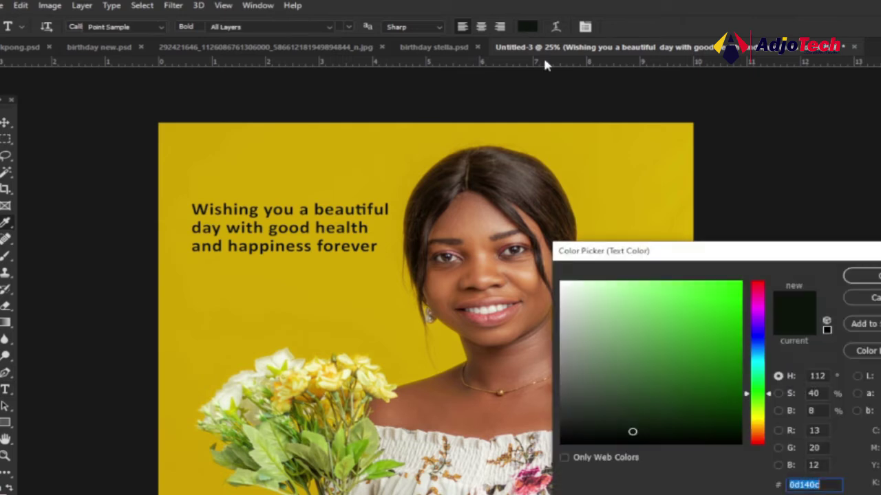
{"action": "left_click", "coordinate": [562, 284]}
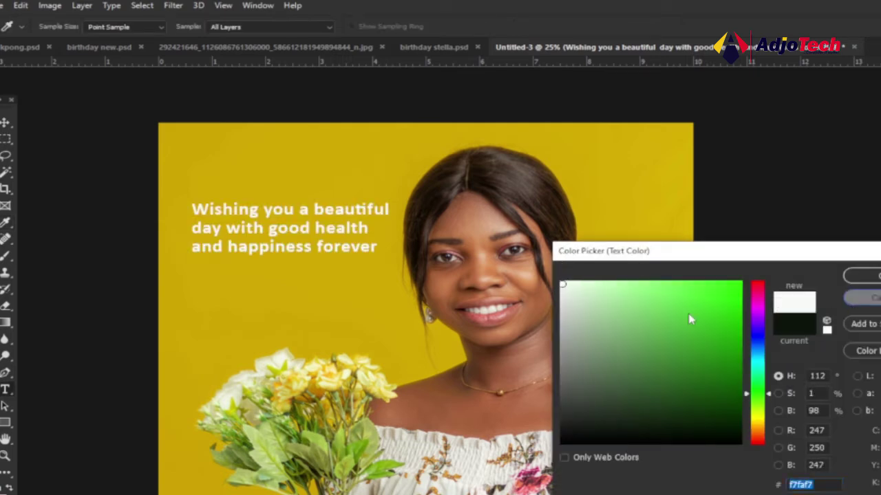
{"action": "key", "text": "Return"}
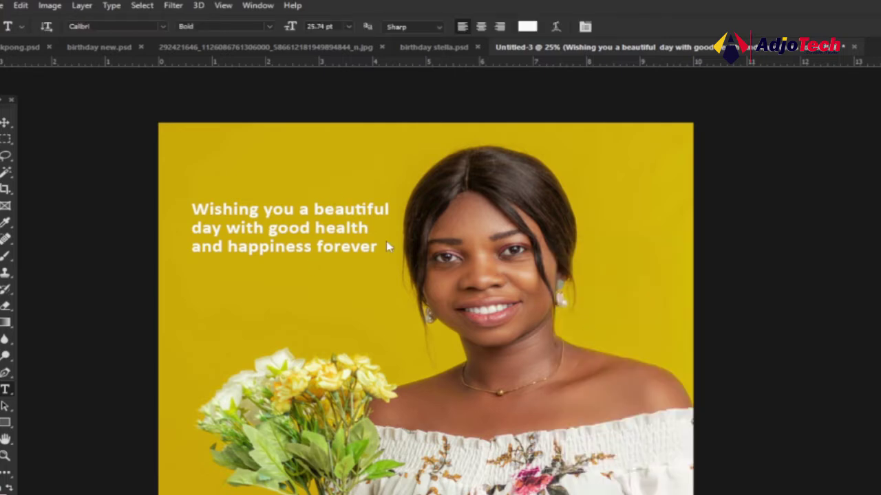
{"action": "key", "text": "ctrl+z"}
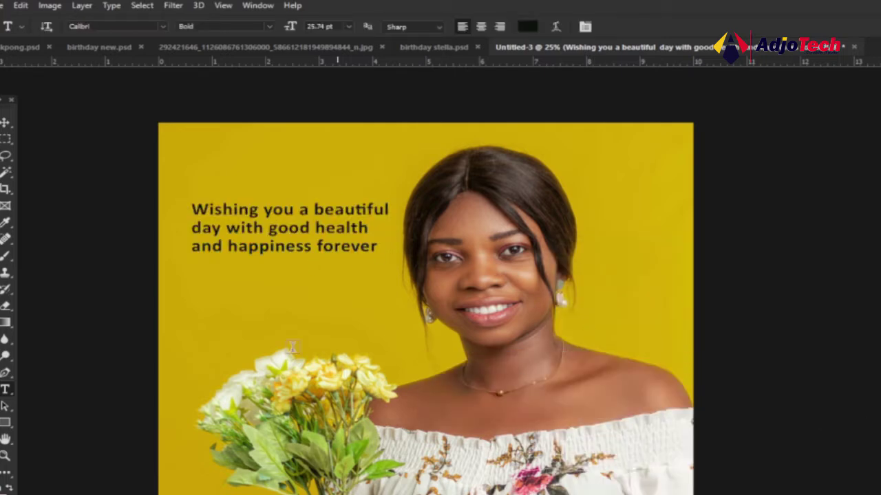
- Add the text "Happy" below the greeting in Calibri Bold and enlarge it to 88.6 pt
{"action": "left_click", "coordinate": [230, 304]}
{"action": "left_click", "coordinate": [230, 304]}
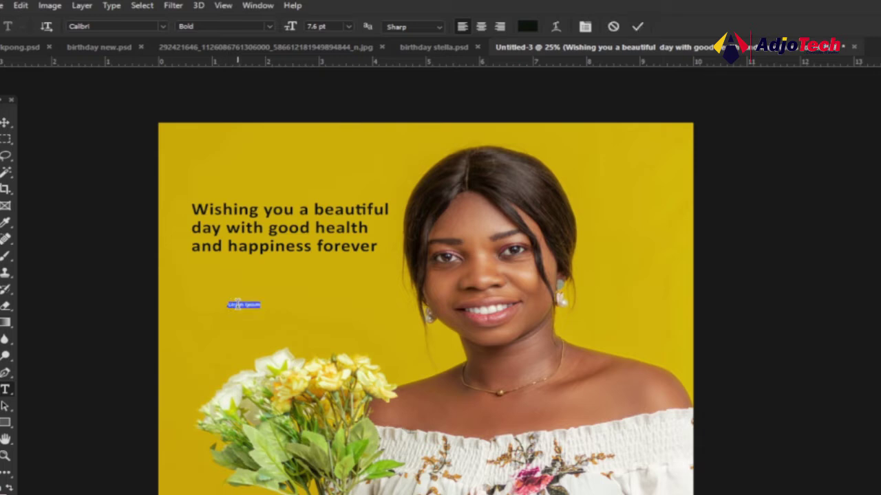
{"action": "key", "text": "BackSpace"}
{"action": "type", "text": "Happy"}
{"action": "double_click", "coordinate": [236, 304]}
{"action": "left_click_drag", "start_coordinate": [289, 28], "coordinate": [346, 30]}
{"action": "left_click", "coordinate": [303, 293]}
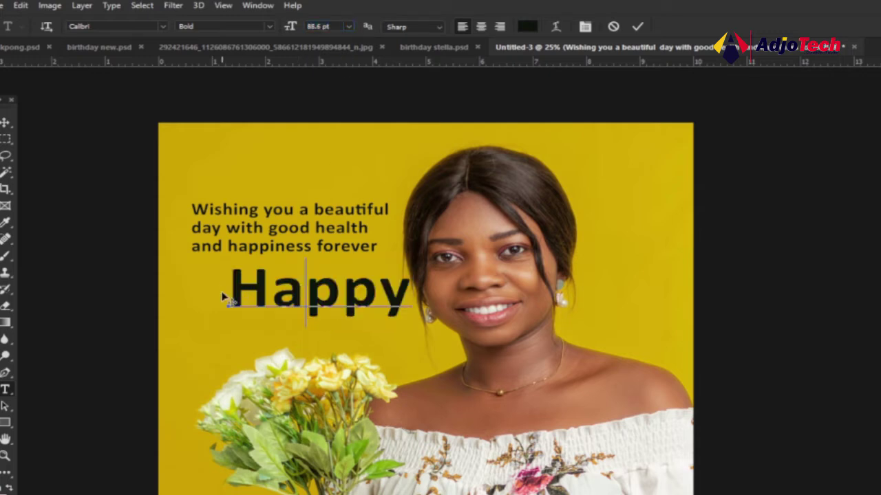
- Change the color of the word "Happy" to near-white (#f7faf6)
{"action": "left_click_drag", "start_coordinate": [228, 294], "coordinate": [442, 293]}
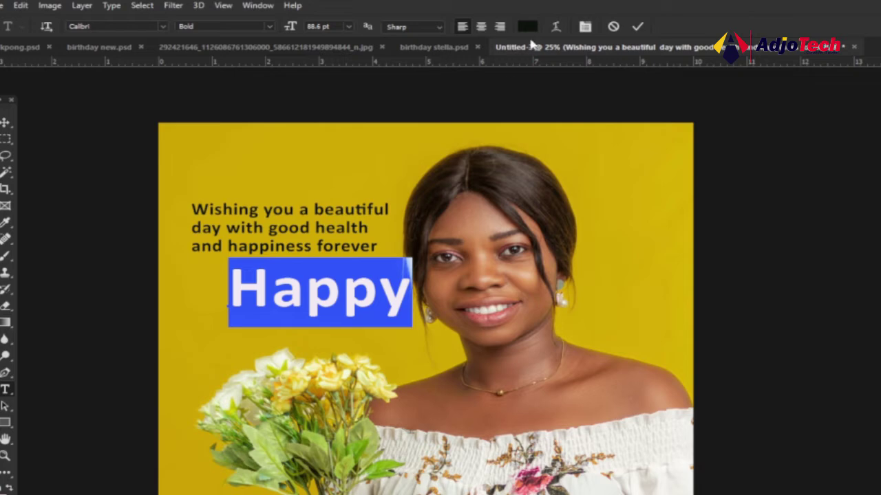
{"action": "left_click", "coordinate": [528, 28]}
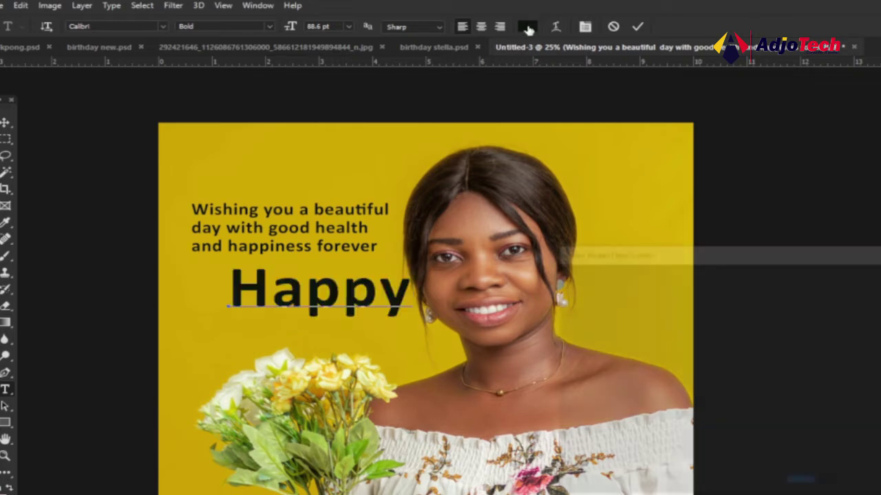
{"action": "left_click", "coordinate": [562, 284]}
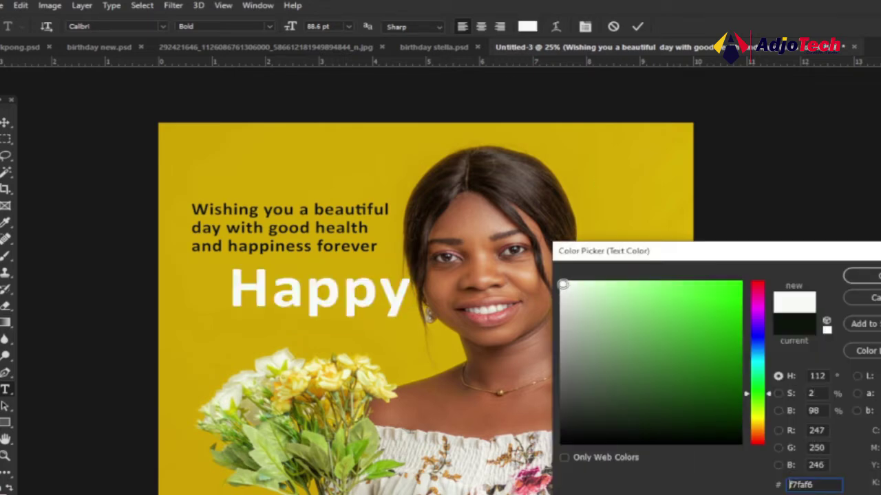
{"action": "left_click", "coordinate": [869, 276]}
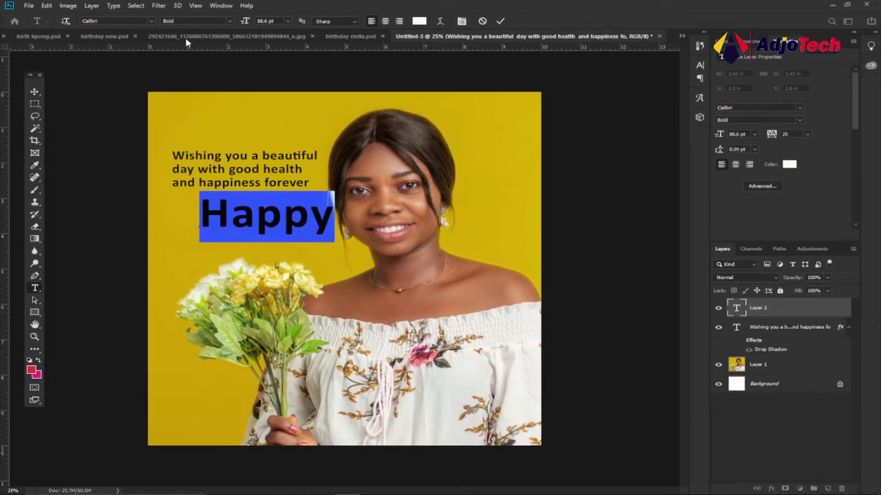
- Following the lettering in birthday new.psd, give "Happy" in Untitled-3 a thin dark outside stroke and a drop shadow with 10 px distance
{"action": "left_click", "coordinate": [106, 37]}
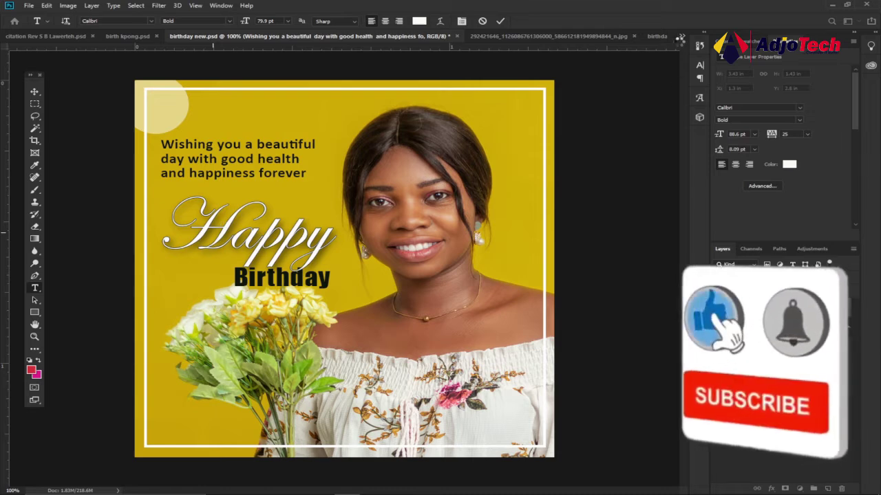
{"action": "left_click", "coordinate": [360, 256]}
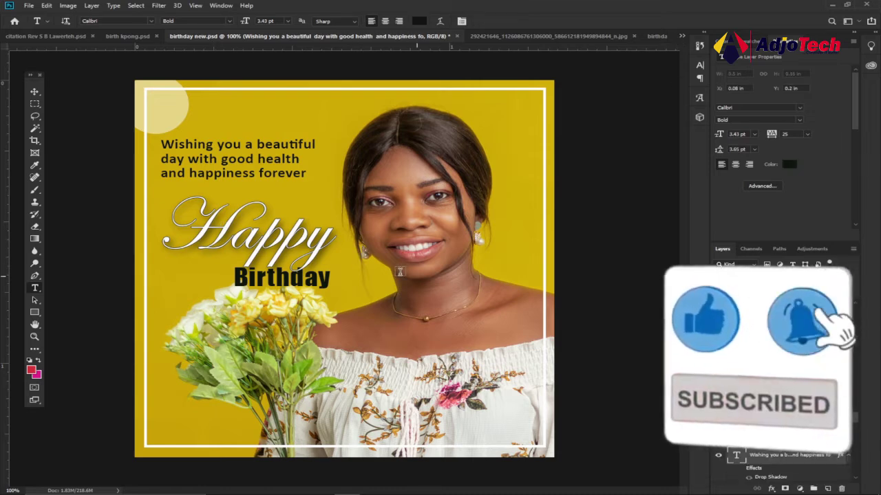
{"action": "left_click", "coordinate": [682, 37]}
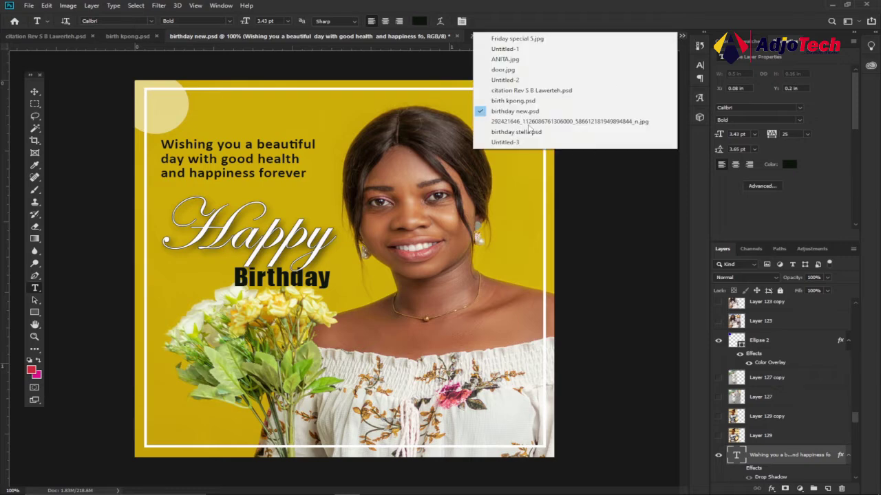
{"action": "left_click", "coordinate": [501, 142]}
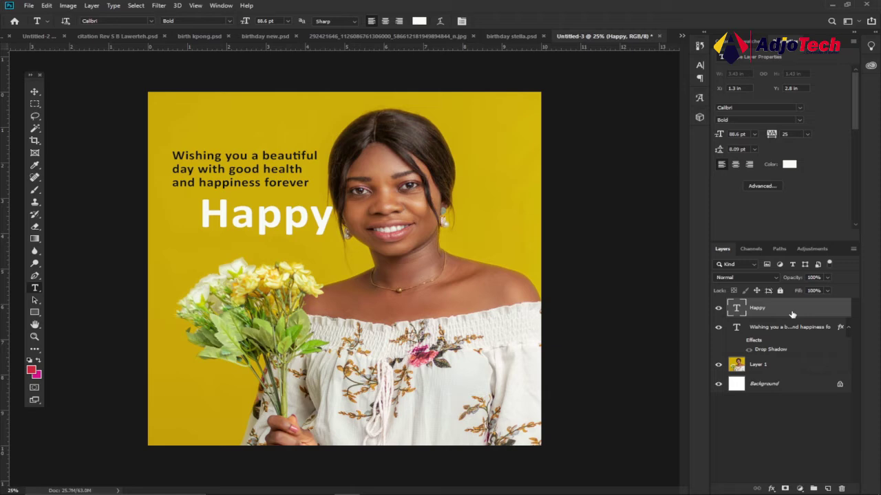
{"action": "double_click", "coordinate": [793, 314]}
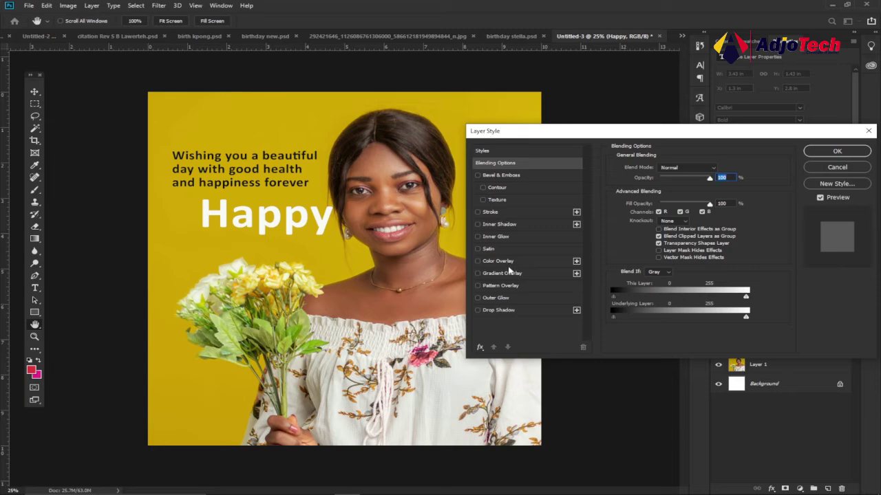
{"action": "left_click", "coordinate": [490, 213]}
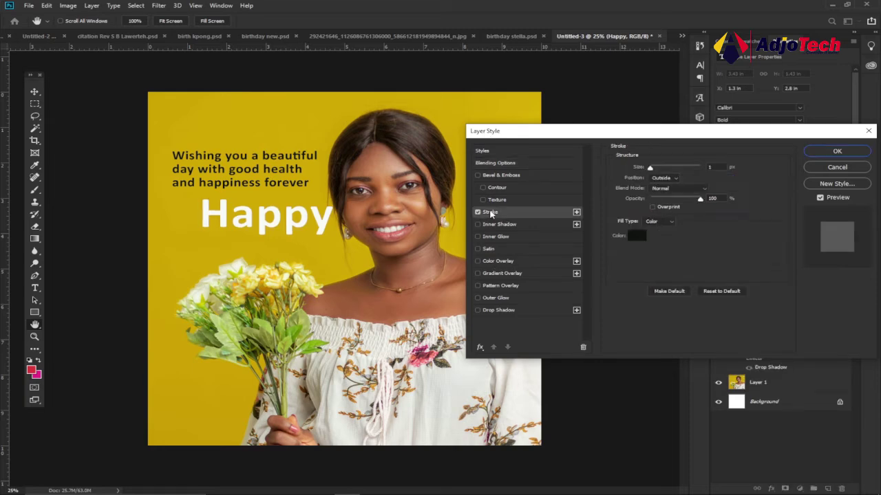
{"action": "left_click_drag", "start_coordinate": [650, 167], "coordinate": [652, 169]}
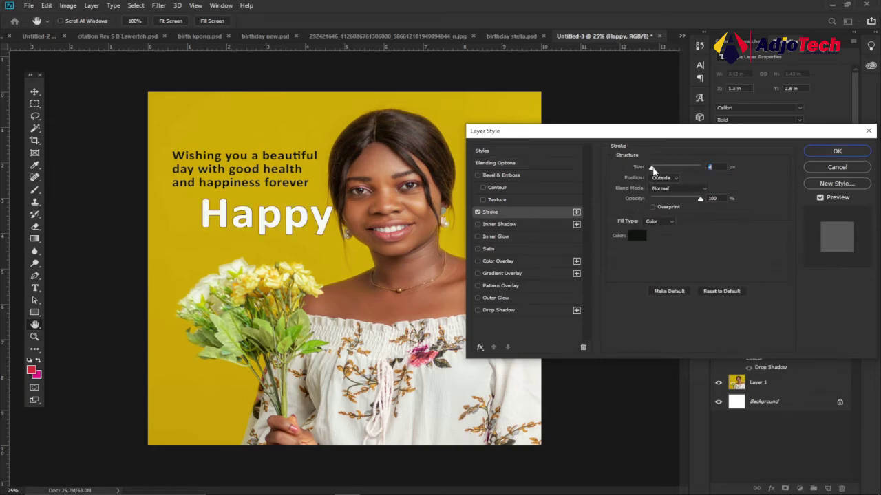
{"action": "left_click", "coordinate": [496, 310]}
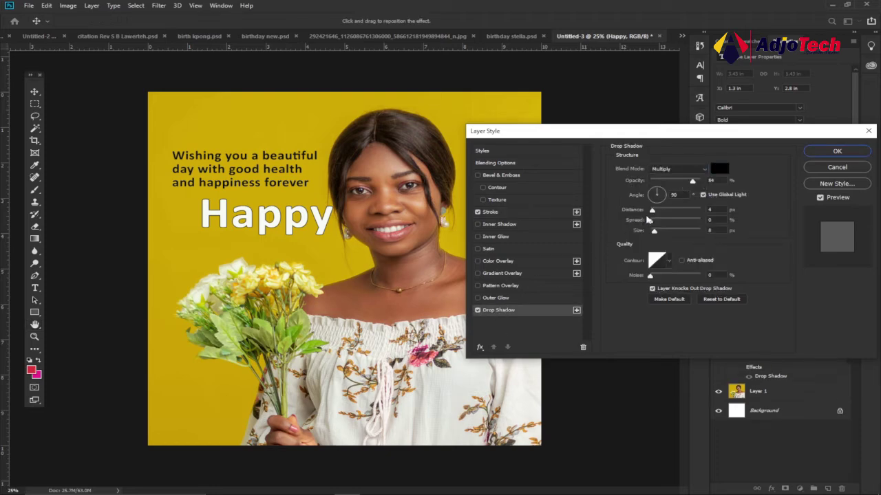
{"action": "left_click_drag", "start_coordinate": [653, 213], "coordinate": [657, 213]}
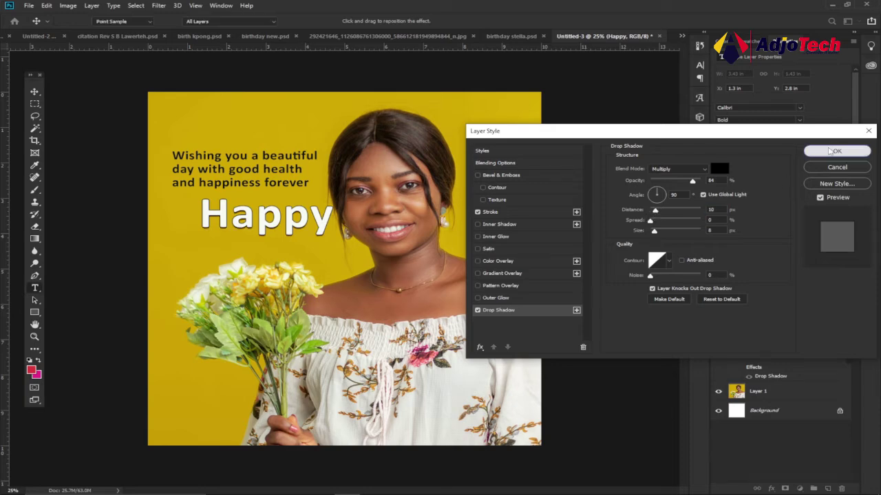
{"action": "left_click", "coordinate": [836, 151]}
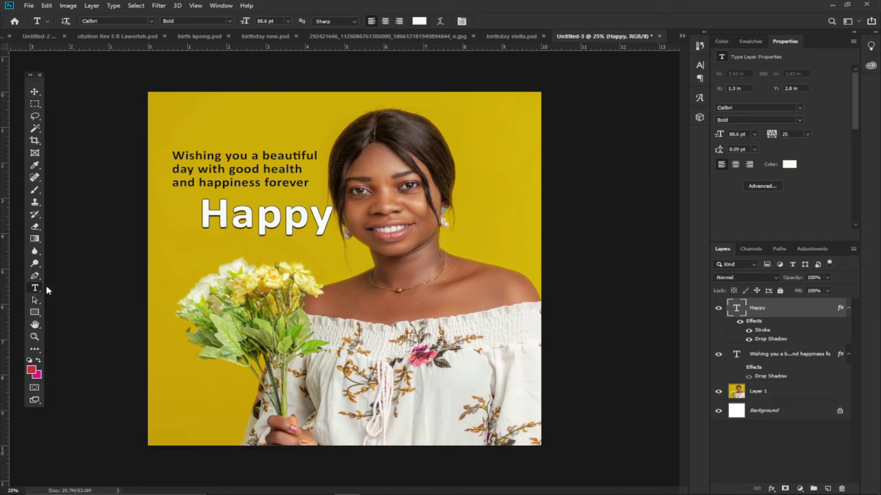
- Change the font of the word "Happy" to Edwardian Script ITC Regular
{"action": "left_click_drag", "start_coordinate": [205, 215], "coordinate": [343, 214]}
{"action": "left_click", "coordinate": [104, 21]}
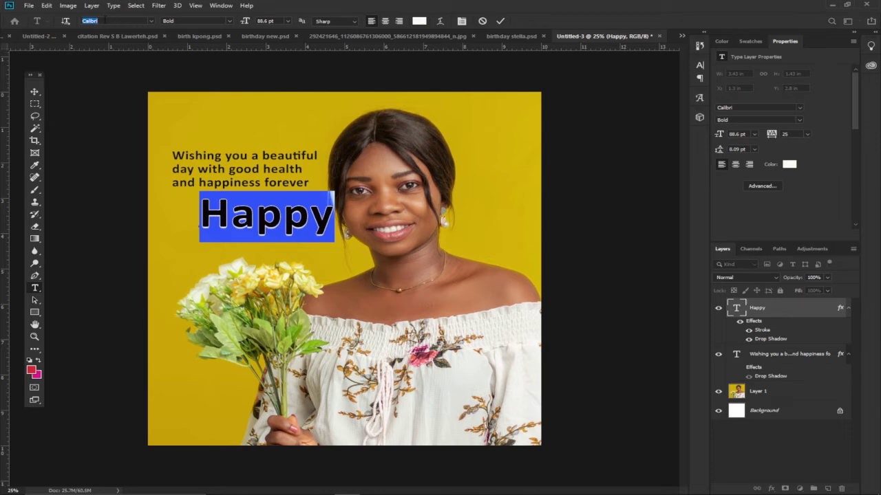
{"action": "type", "text": "ed"}
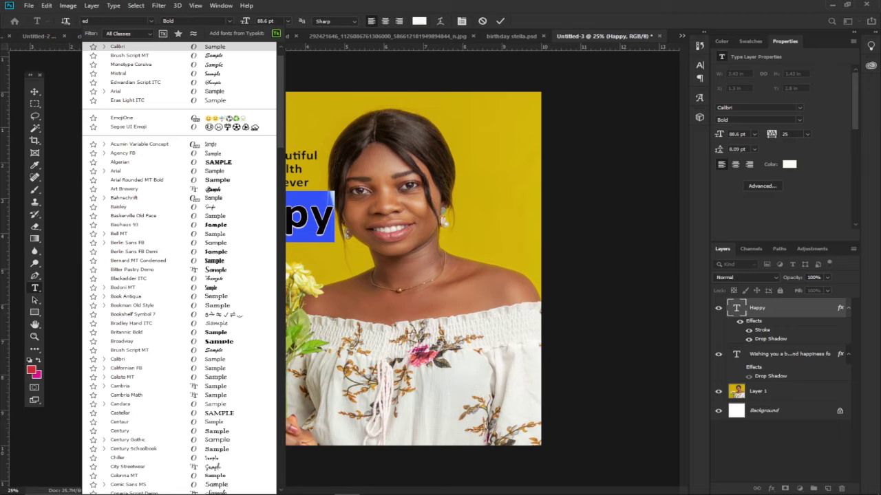
{"action": "type", "text": "w"}
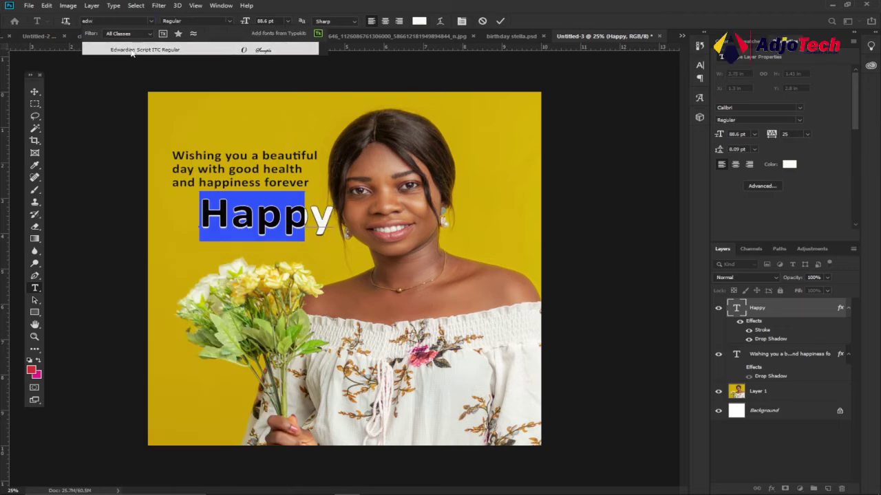
{"action": "left_click", "coordinate": [134, 51]}
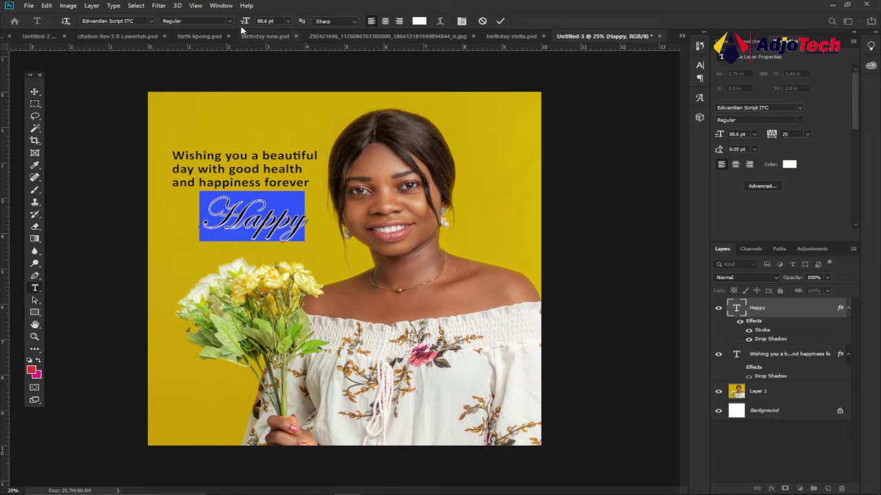
- Enlarge the word "Happy" to 129.6 pt and position it just below the greeting text
{"action": "left_click_drag", "start_coordinate": [243, 22], "coordinate": [267, 21]}
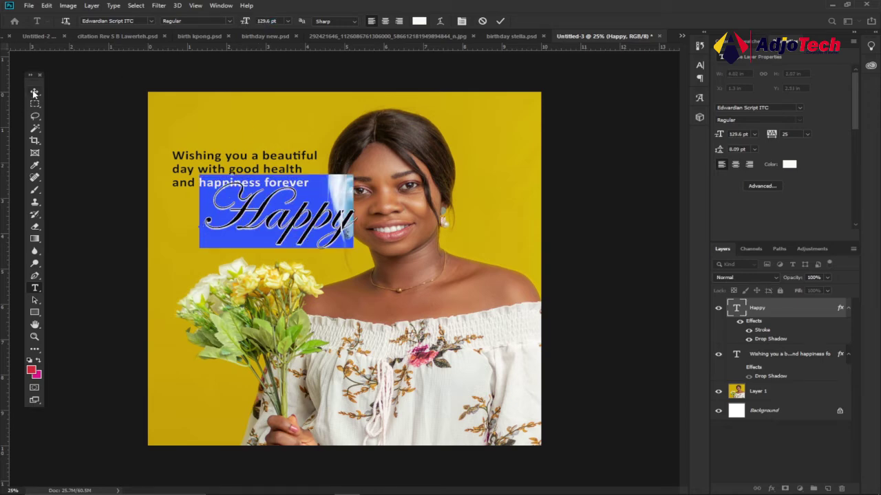
{"action": "left_click", "coordinate": [35, 91]}
{"action": "left_click_drag", "start_coordinate": [266, 219], "coordinate": [242, 230]}
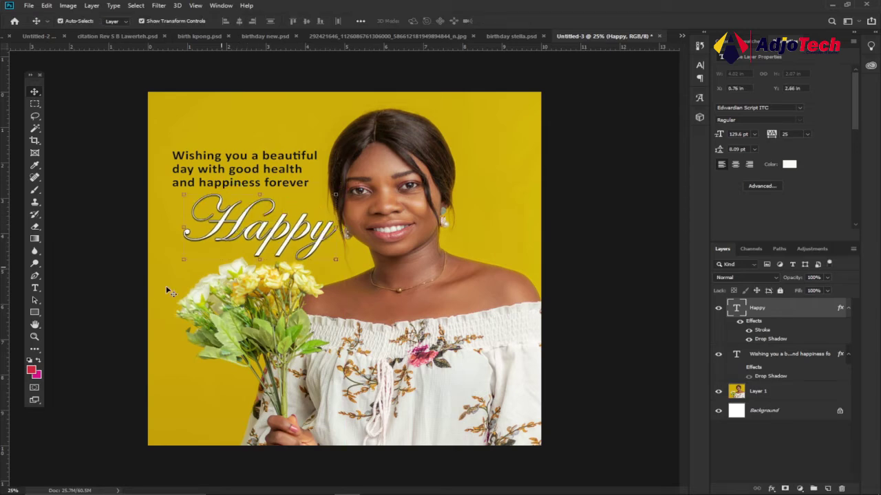
{"action": "left_click", "coordinate": [131, 297]}
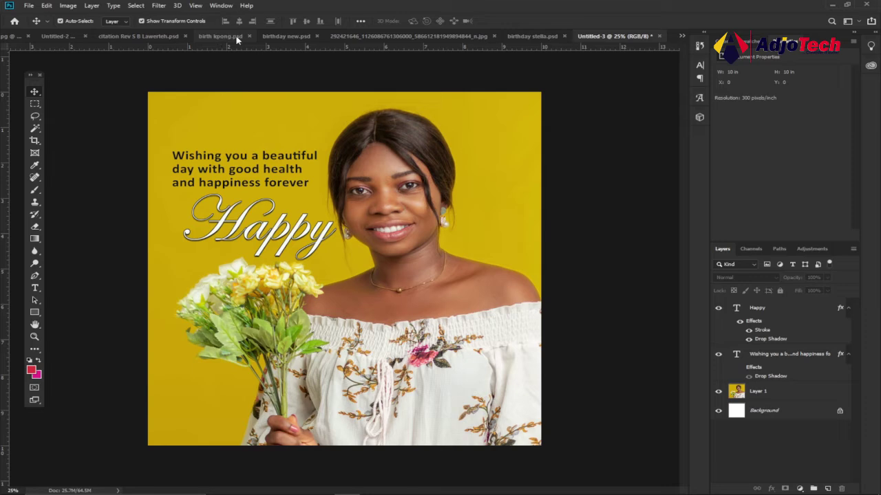
- After checking the lettering in birthday new.psd, add the text "Birthday" to Untitled-3 in Calibri Bold at 71.8 pt
{"action": "left_click", "coordinate": [276, 37]}
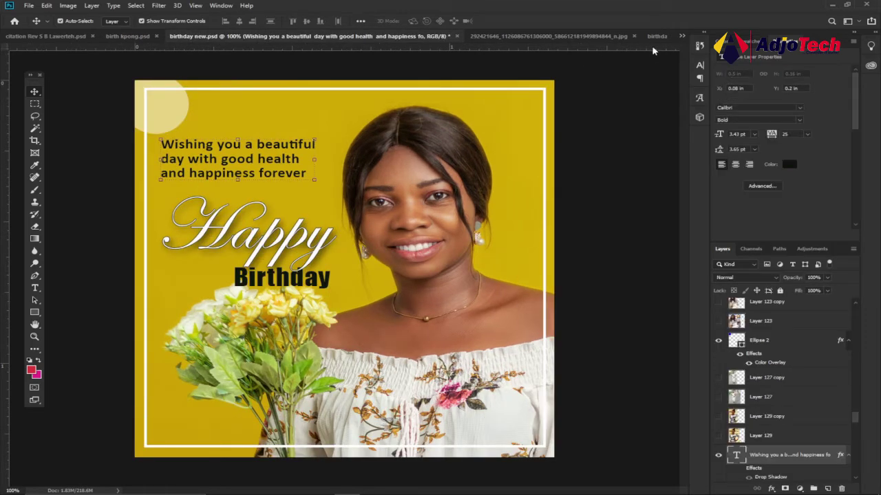
{"action": "left_click", "coordinate": [683, 36]}
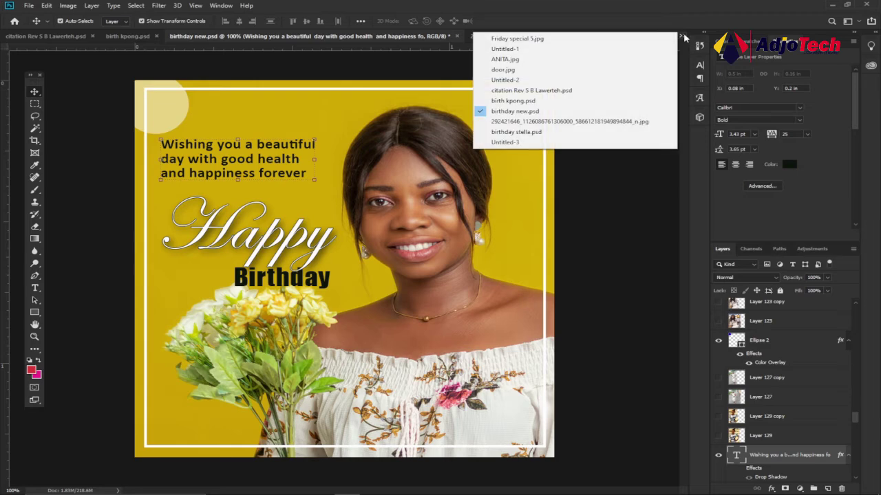
{"action": "left_click", "coordinate": [521, 145]}
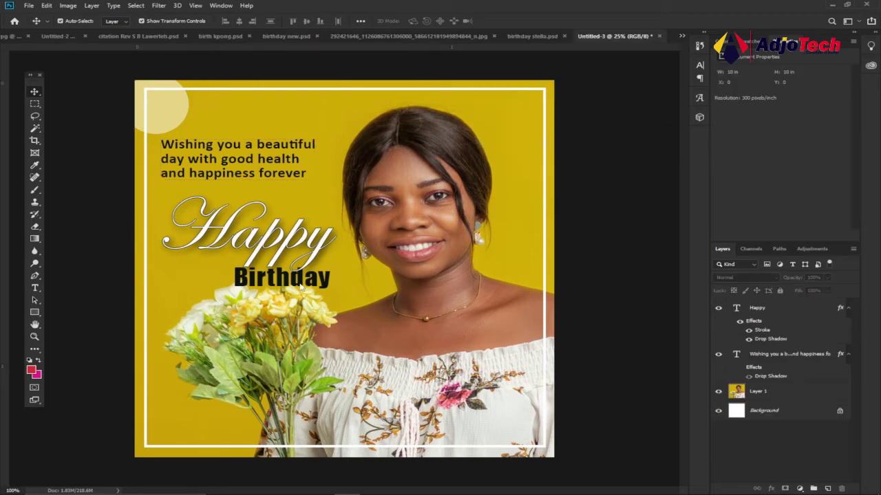
{"action": "left_click", "coordinate": [35, 288]}
{"action": "left_click", "coordinate": [352, 291]}
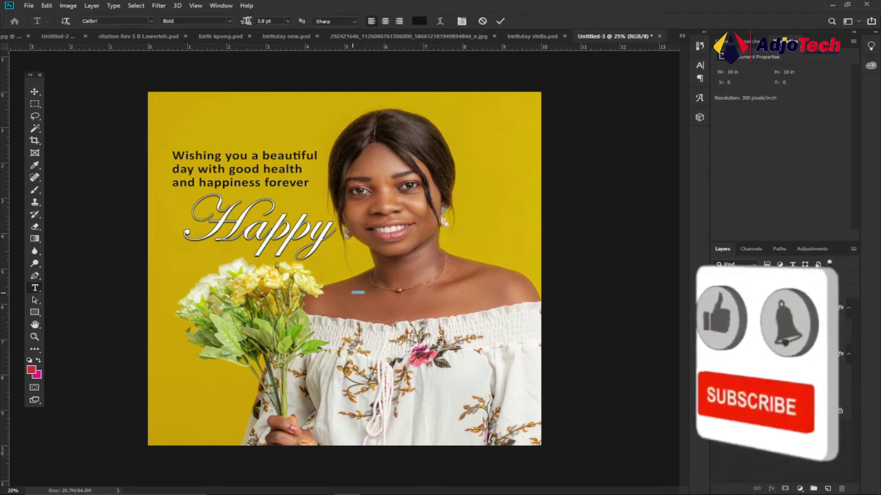
{"action": "scroll", "coordinate": [281, 21], "scroll_direction": "up", "scroll_amount": 10}
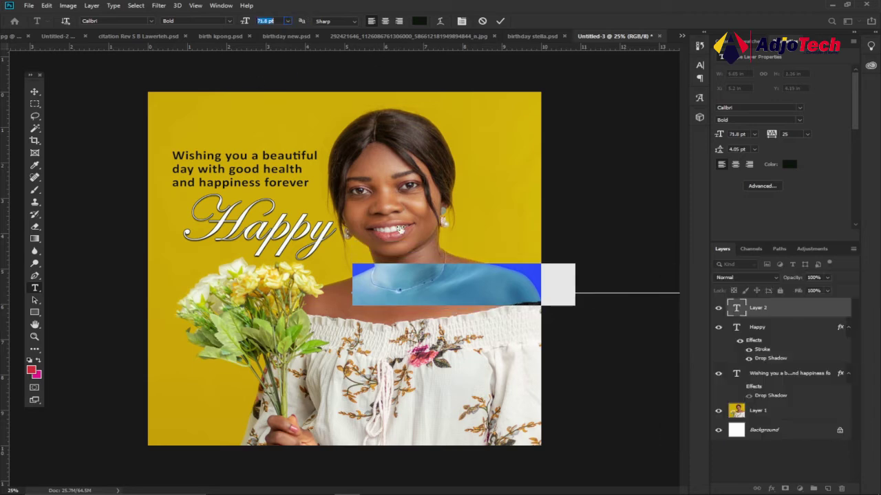
{"action": "key", "text": "Return"}
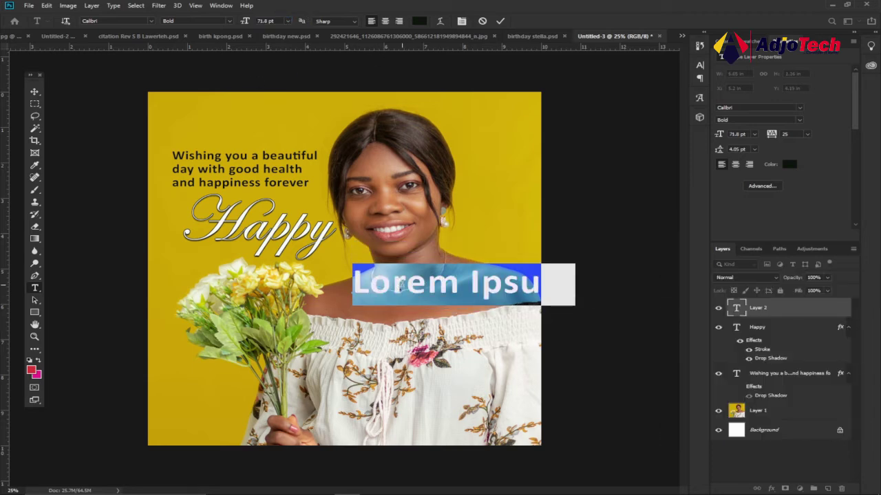
{"action": "type", "text": "Bir"}
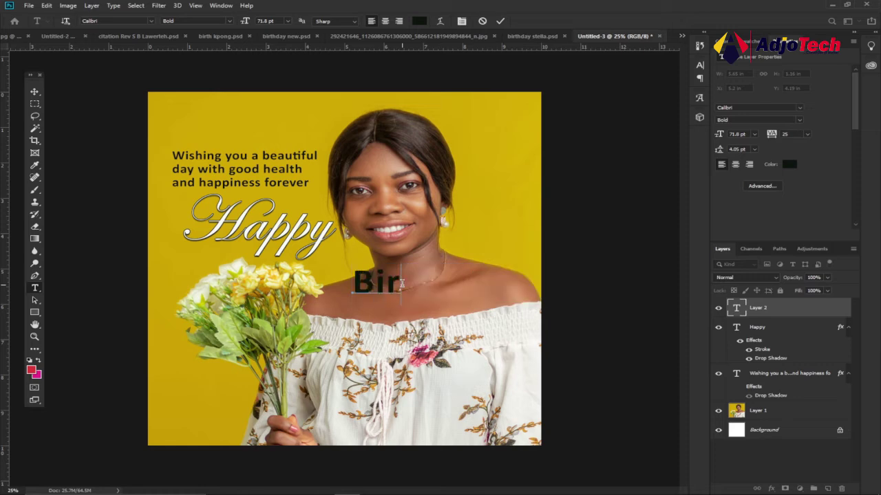
{"action": "type", "text": "thday"}
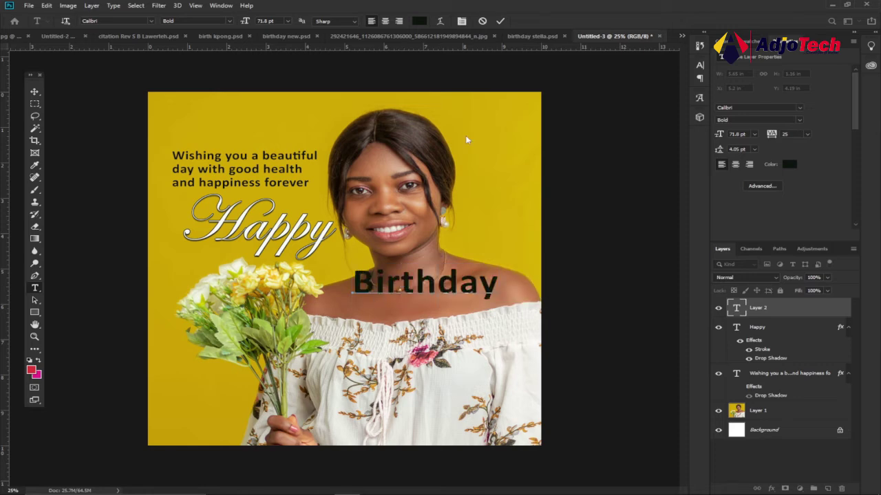
- Move "Birthday" under the word "Happy", scale it to 74.48% and align its end with the end of "Happy"
{"action": "left_click", "coordinate": [33, 92]}
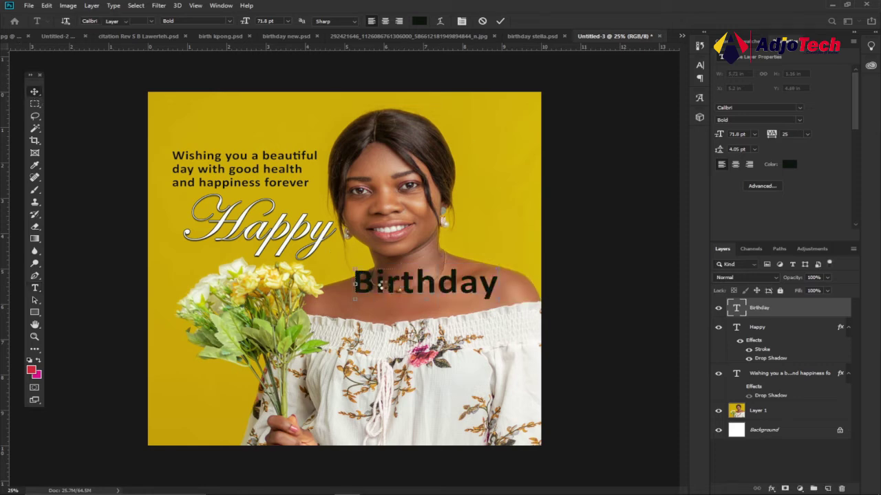
{"action": "left_click_drag", "start_coordinate": [382, 288], "coordinate": [207, 265]}
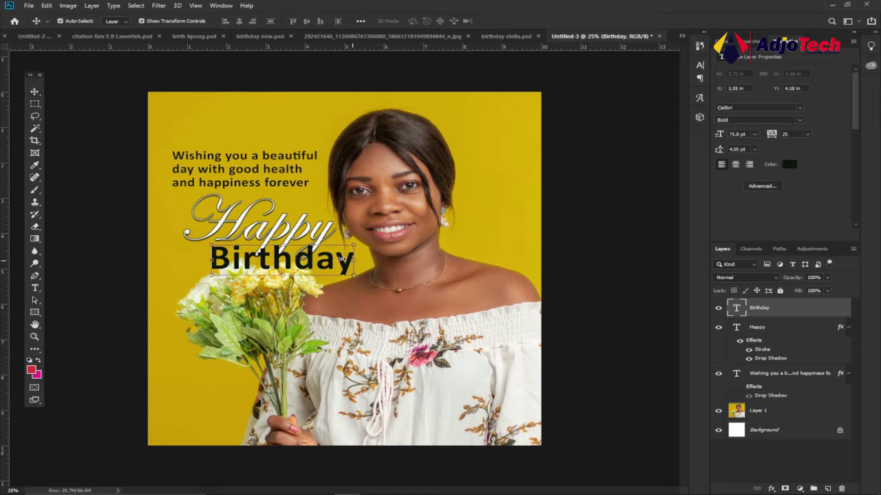
{"action": "key", "text": "ctrl+t"}
{"action": "left_click_drag", "start_coordinate": [330, 258], "coordinate": [317, 257]}
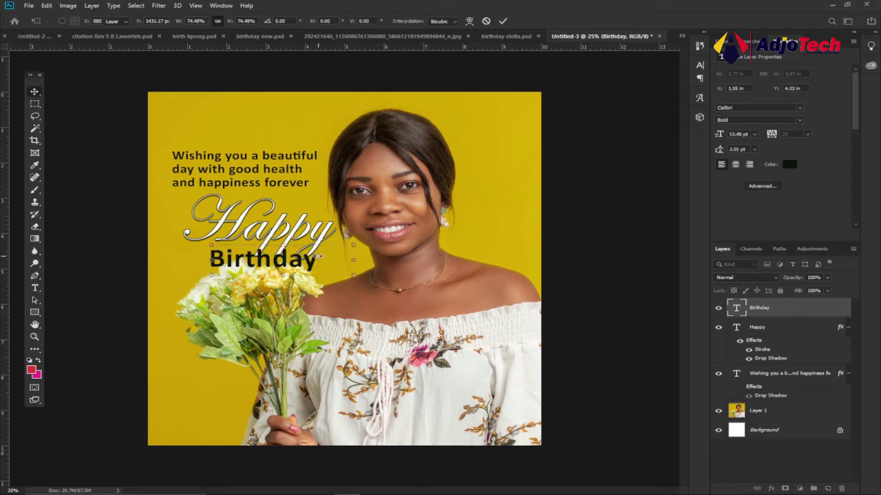
{"action": "key", "text": "Return"}
{"action": "left_click_drag", "start_coordinate": [265, 260], "coordinate": [278, 267]}
{"action": "left_click", "coordinate": [112, 82]}
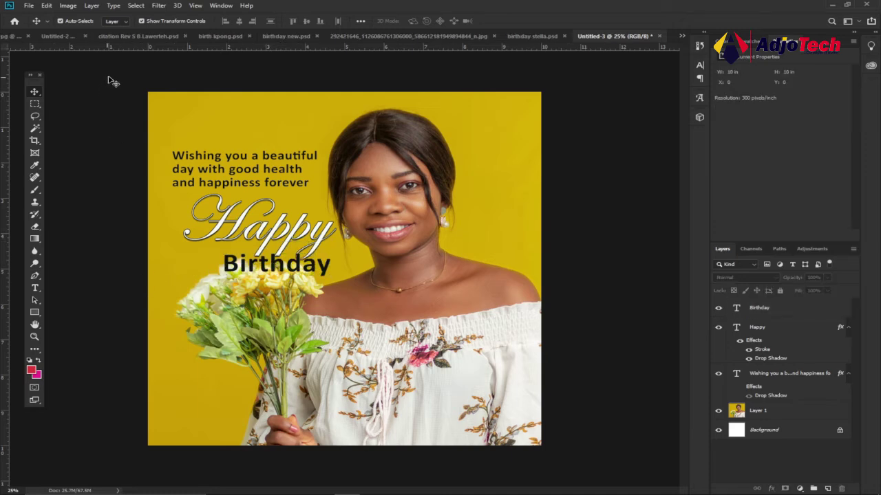
- Following birthday new.psd, change the word "Birthday" in Untitled-3 to the Impact font at 55.48 pt
{"action": "left_click", "coordinate": [278, 36]}
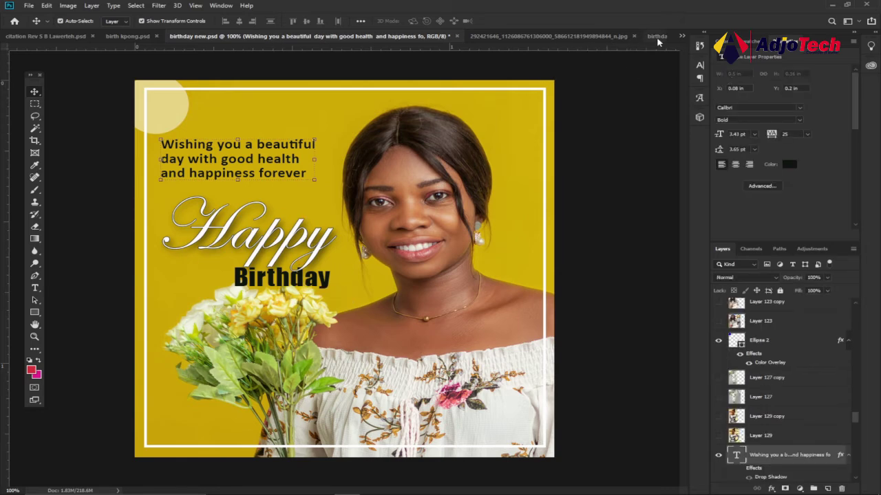
{"action": "left_click", "coordinate": [682, 35]}
{"action": "left_click", "coordinate": [529, 142]}
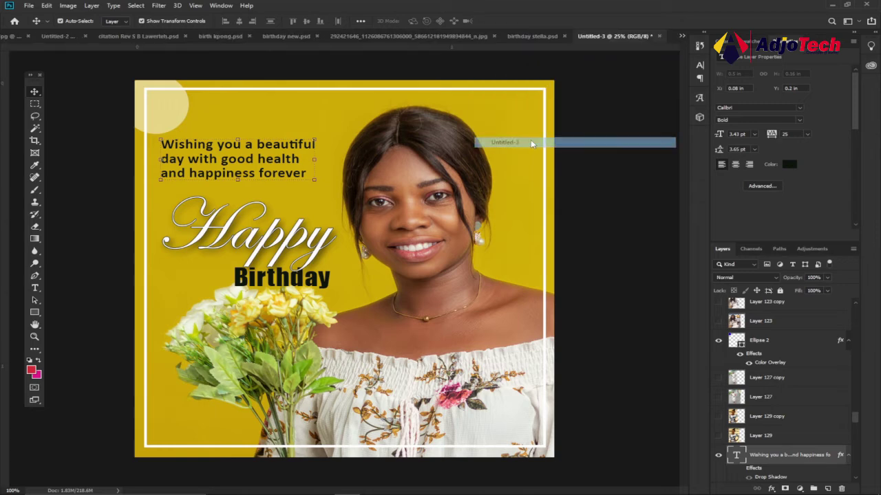
{"action": "left_click", "coordinate": [35, 288]}
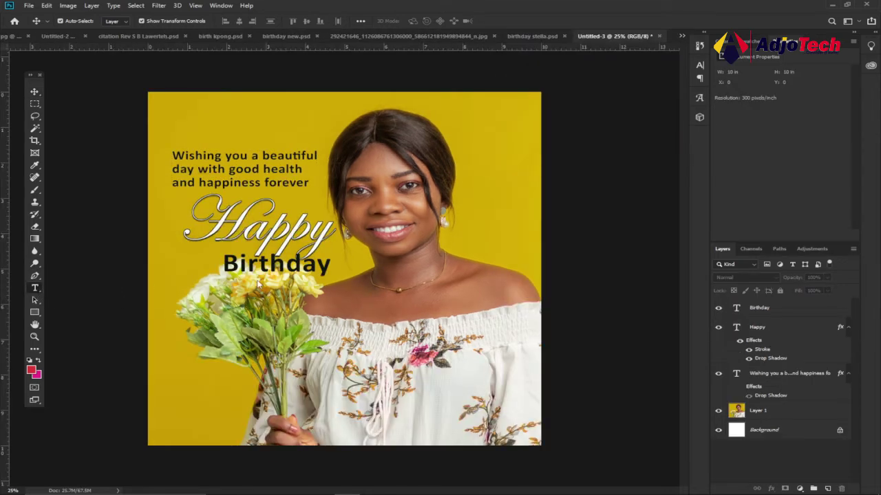
{"action": "left_click", "coordinate": [238, 267]}
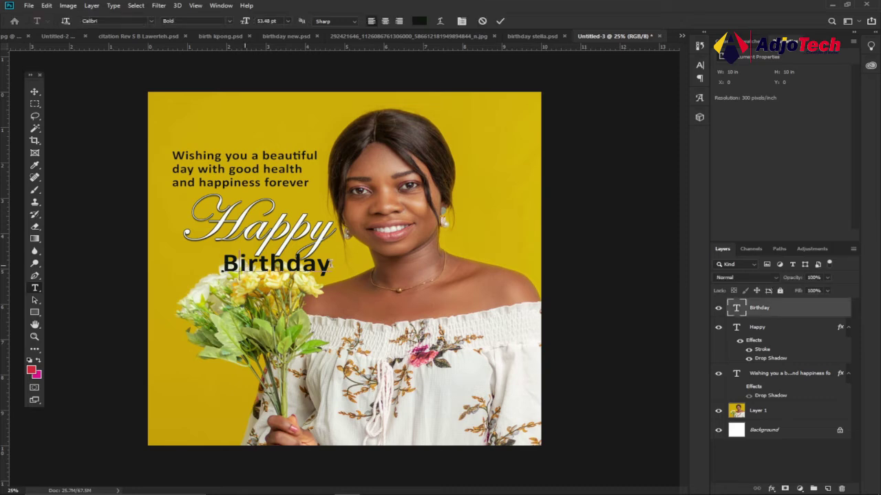
{"action": "left_click_drag", "start_coordinate": [330, 264], "coordinate": [224, 262]}
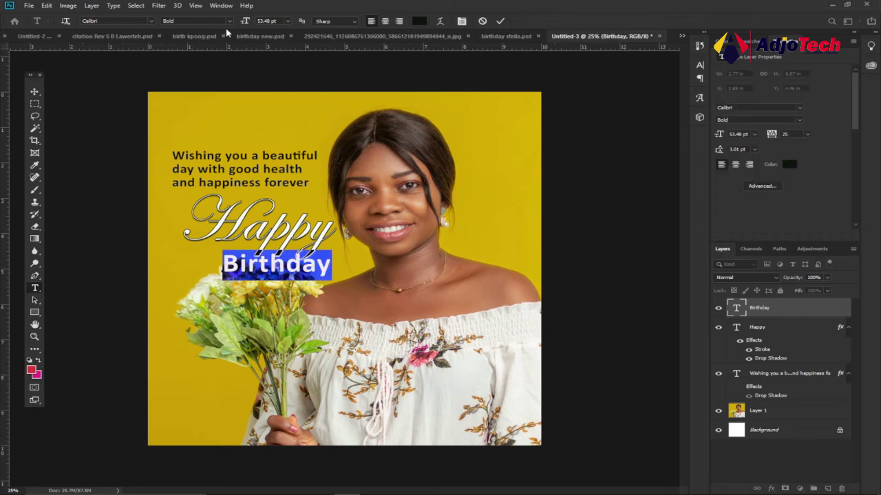
{"action": "left_click", "coordinate": [230, 21]}
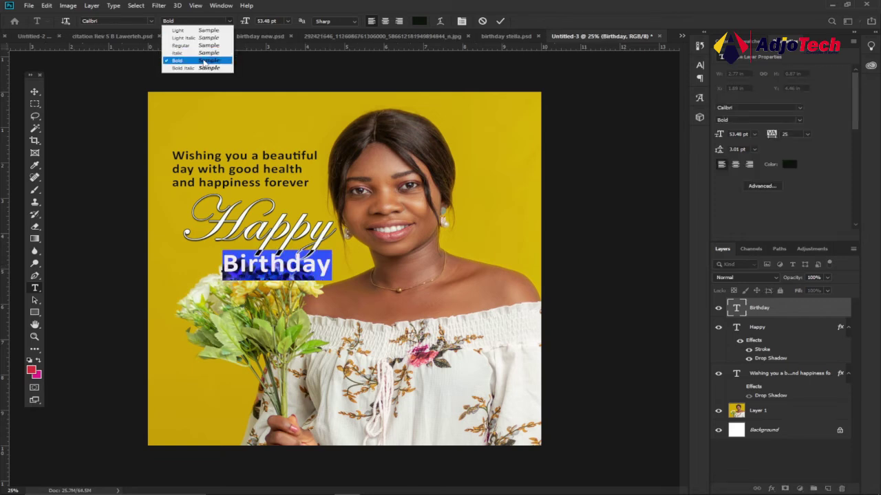
{"action": "left_click", "coordinate": [113, 20]}
{"action": "left_click", "coordinate": [112, 20]}
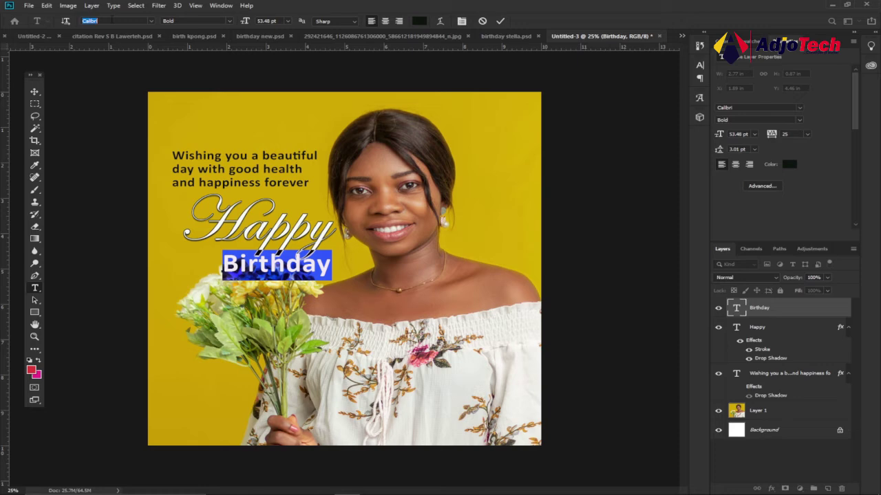
{"action": "left_click", "coordinate": [150, 20]}
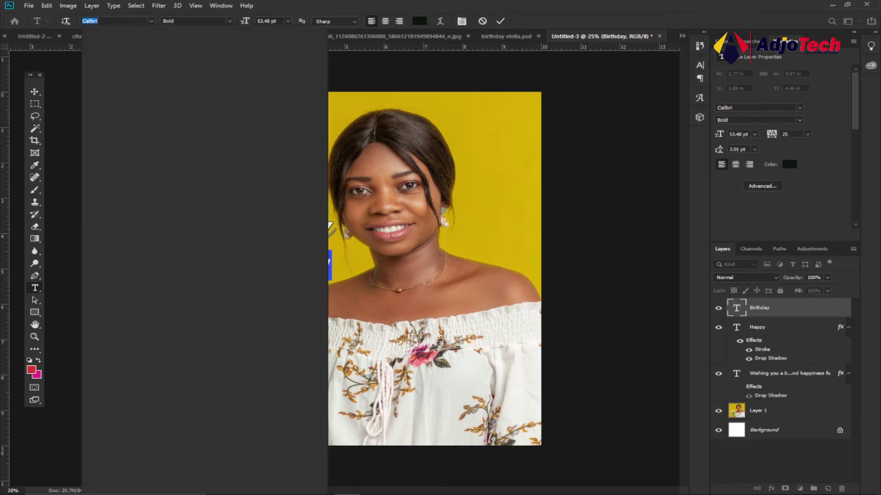
{"action": "type", "text": "Imp"}
{"action": "left_click", "coordinate": [125, 50]}
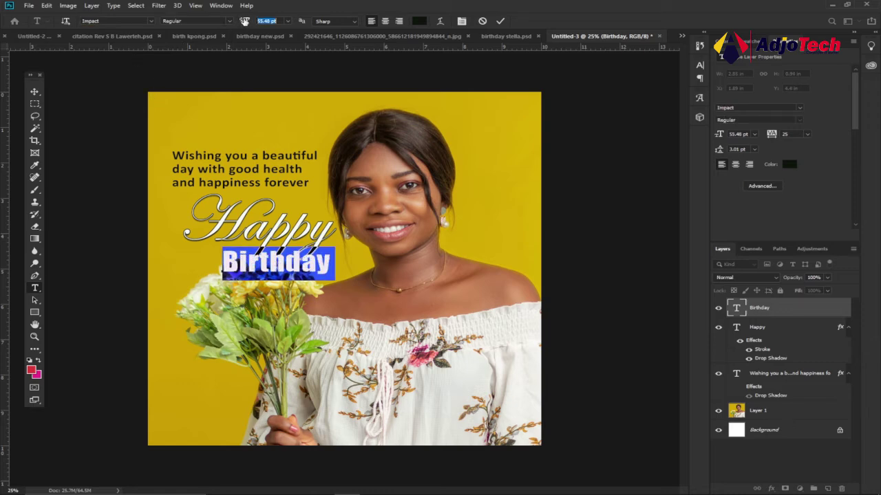
{"action": "left_click_drag", "start_coordinate": [244, 21], "coordinate": [248, 21]}
- Move the word "Birthday" slightly down, closer to the flowers, and deselect it
{"action": "left_click", "coordinate": [34, 92]}
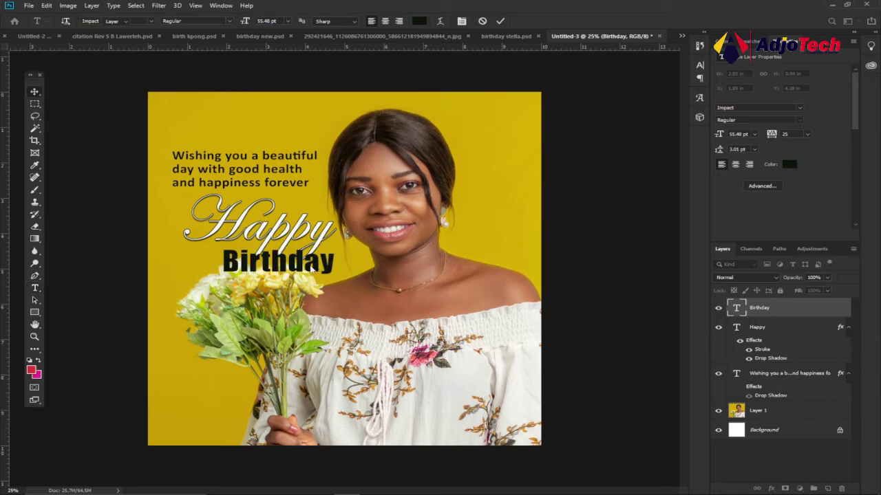
{"action": "left_click_drag", "start_coordinate": [246, 265], "coordinate": [247, 273]}
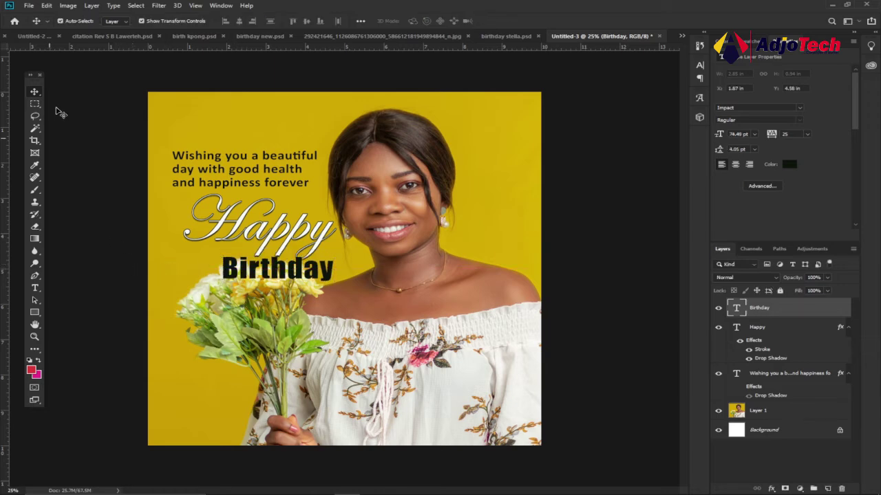
{"action": "left_click", "coordinate": [49, 118]}
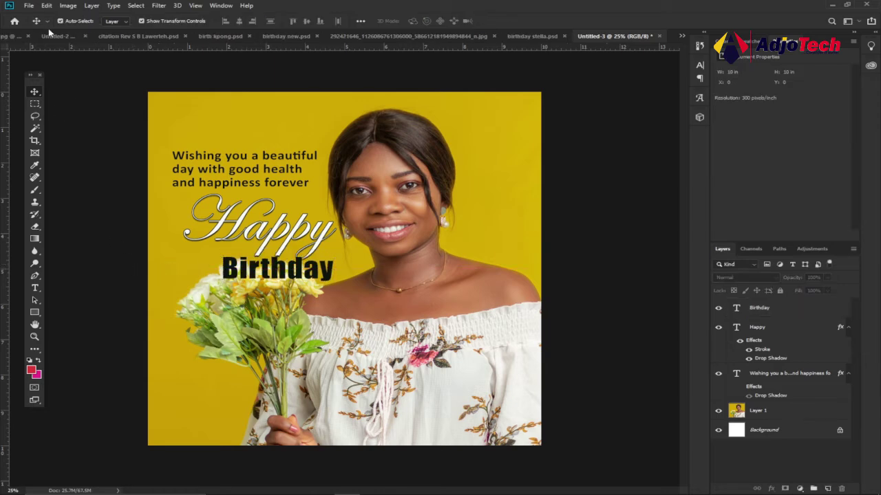
- Following birthday new.psd, draw a yellow circle about 564 px wide overlapping the upper-left corner of the Untitled-3 canvas
{"action": "left_click", "coordinate": [278, 37]}
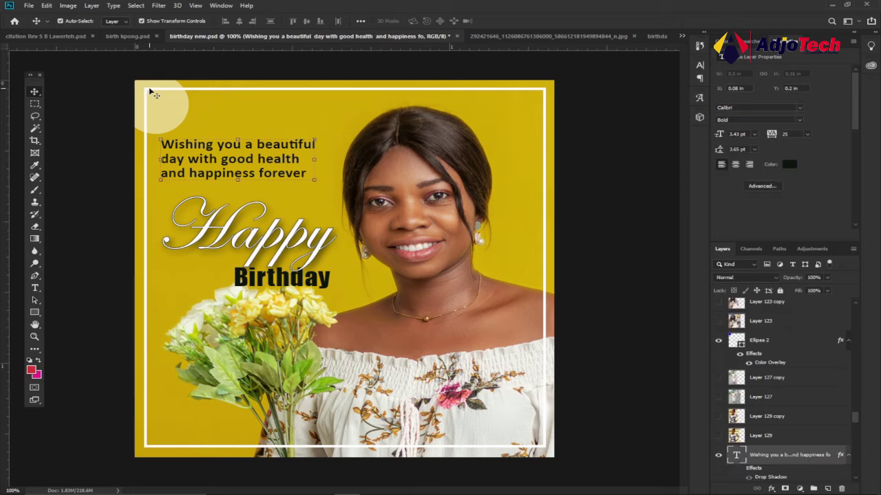
{"action": "left_click", "coordinate": [679, 40]}
{"action": "left_click", "coordinate": [524, 142]}
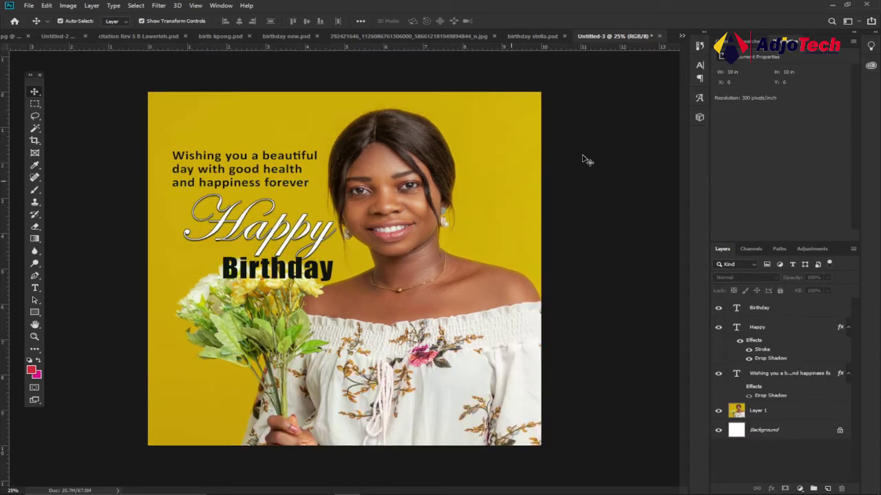
{"action": "left_click", "coordinate": [35, 313]}
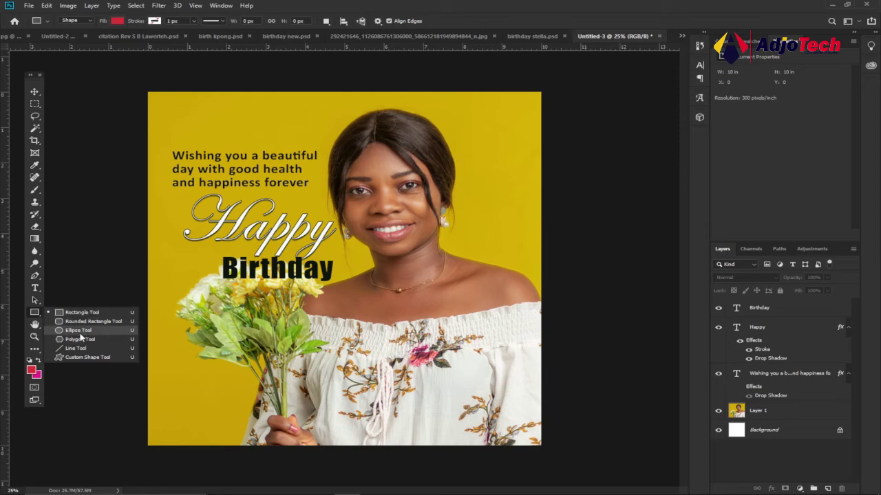
{"action": "left_click", "coordinate": [78, 330]}
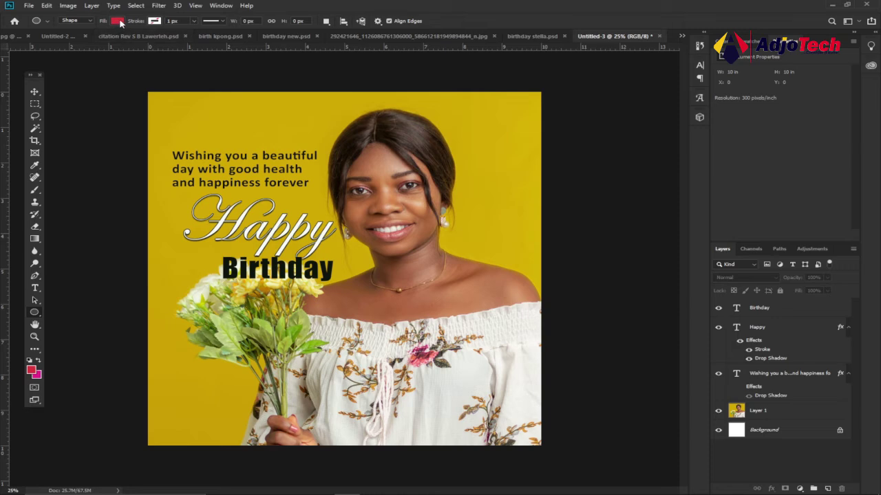
{"action": "left_click", "coordinate": [118, 21]}
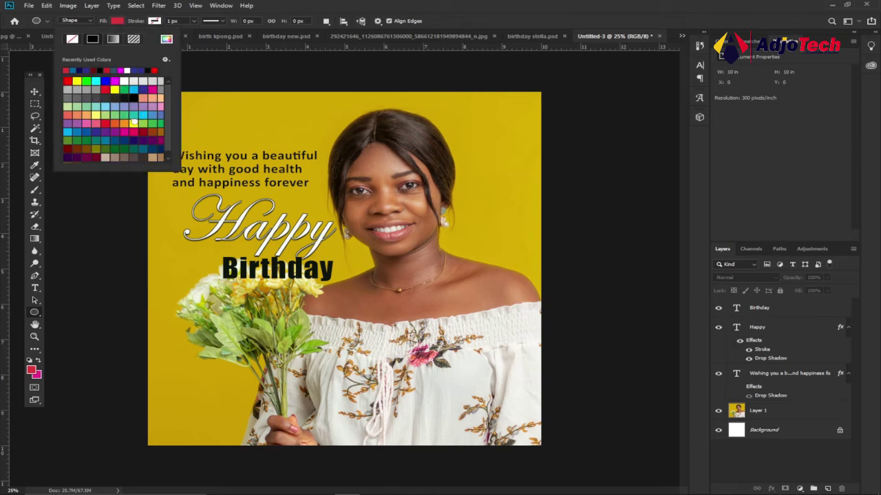
{"action": "left_click", "coordinate": [133, 121]}
{"action": "left_click", "coordinate": [135, 22]}
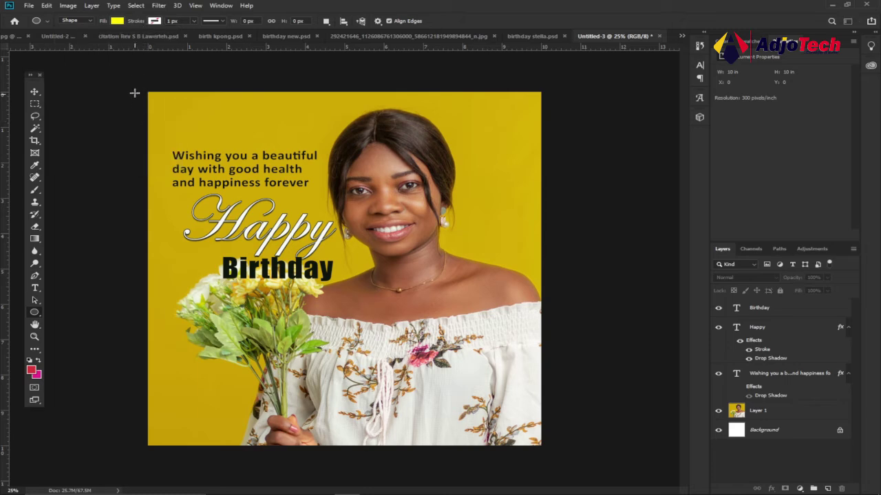
{"action": "left_click_drag", "start_coordinate": [124, 72], "coordinate": [203, 139]}
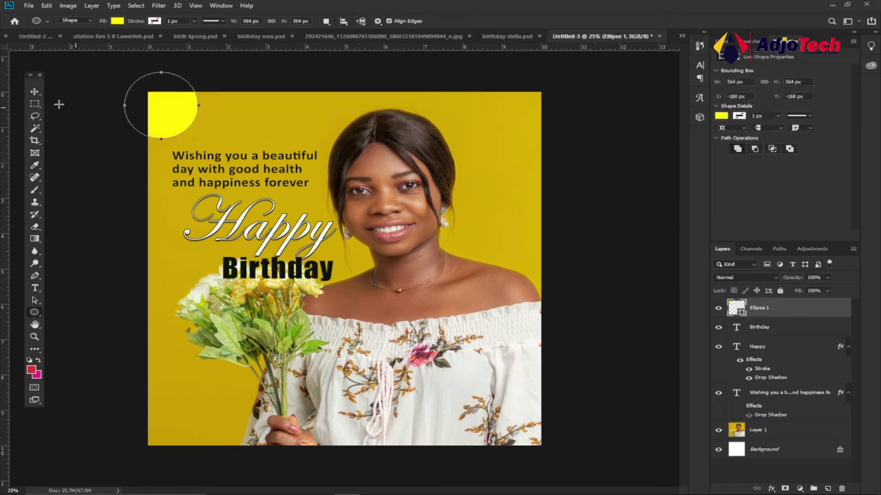
{"action": "left_click", "coordinate": [35, 91]}
{"action": "left_click", "coordinate": [112, 128]}
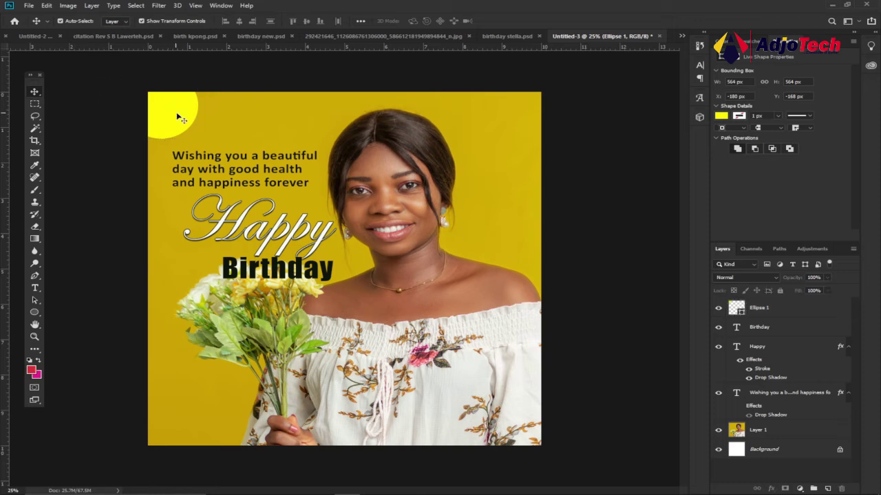
- Add a Color Overlay to the yellow corner circle in the gold d0a500 sampled from the flyer's background
{"action": "left_click", "coordinate": [177, 115]}
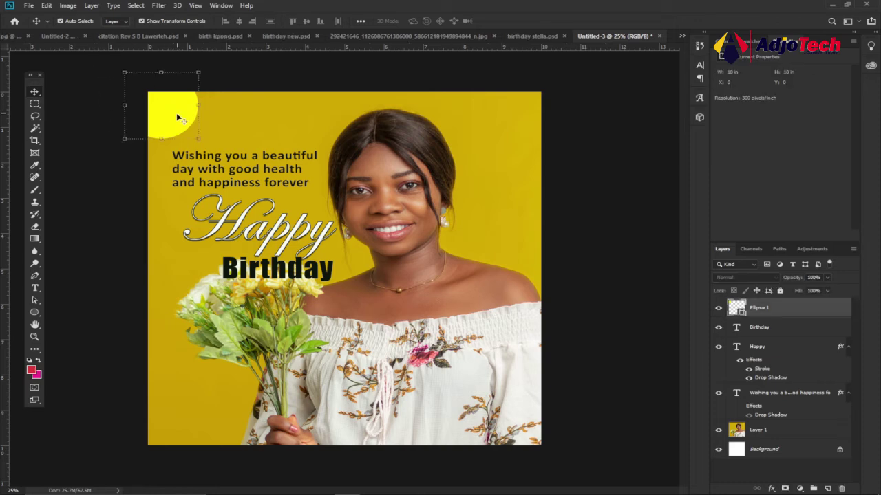
{"action": "double_click", "coordinate": [811, 311]}
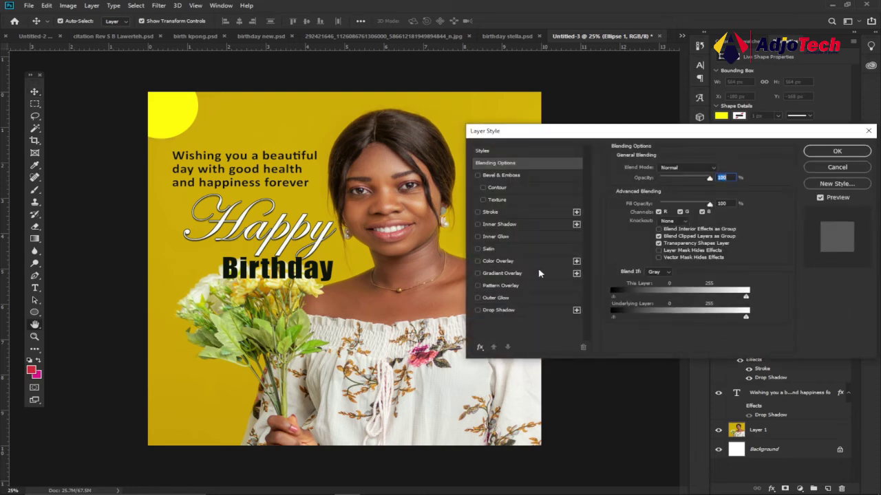
{"action": "left_click", "coordinate": [502, 261]}
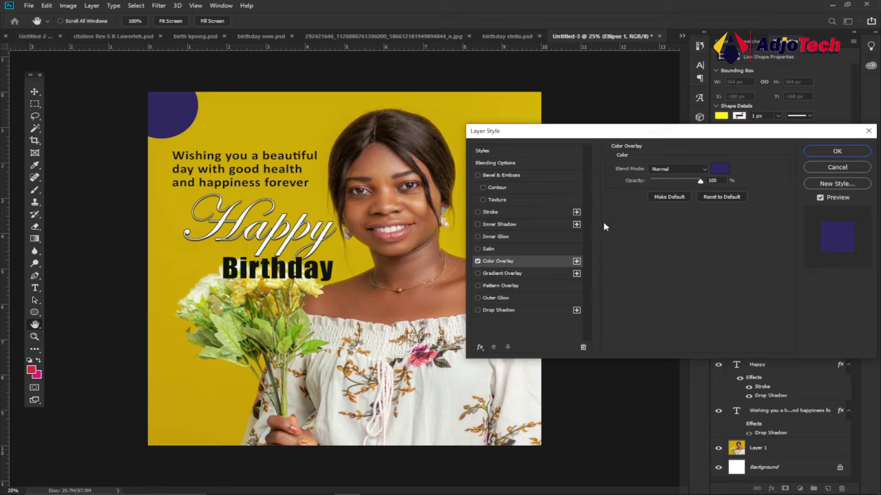
{"action": "left_click", "coordinate": [720, 173]}
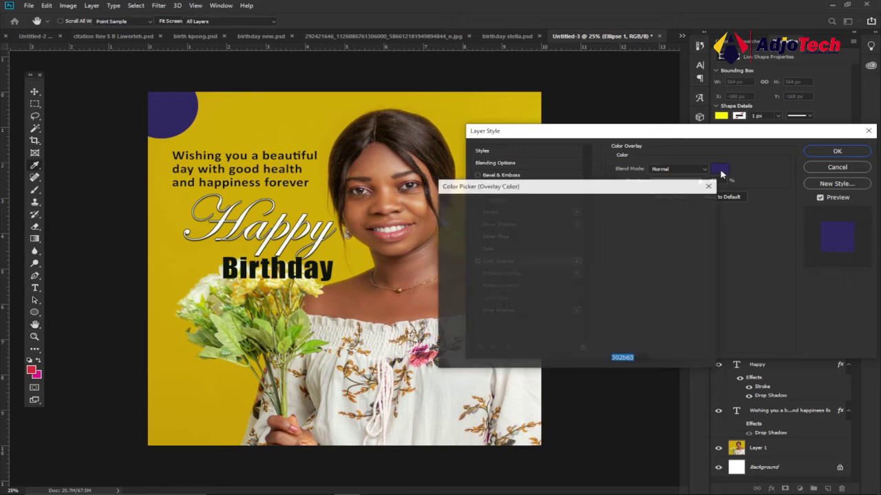
{"action": "left_click", "coordinate": [471, 246]}
{"action": "left_click", "coordinate": [471, 236]}
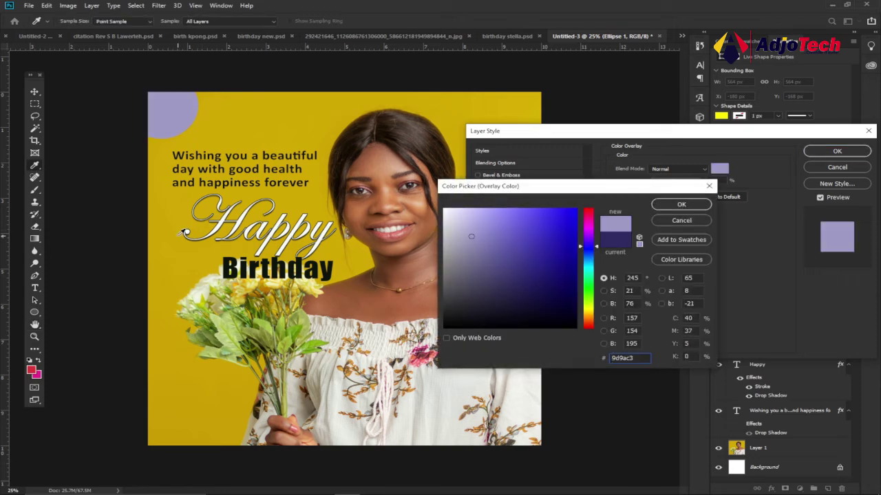
{"action": "left_click", "coordinate": [183, 233]}
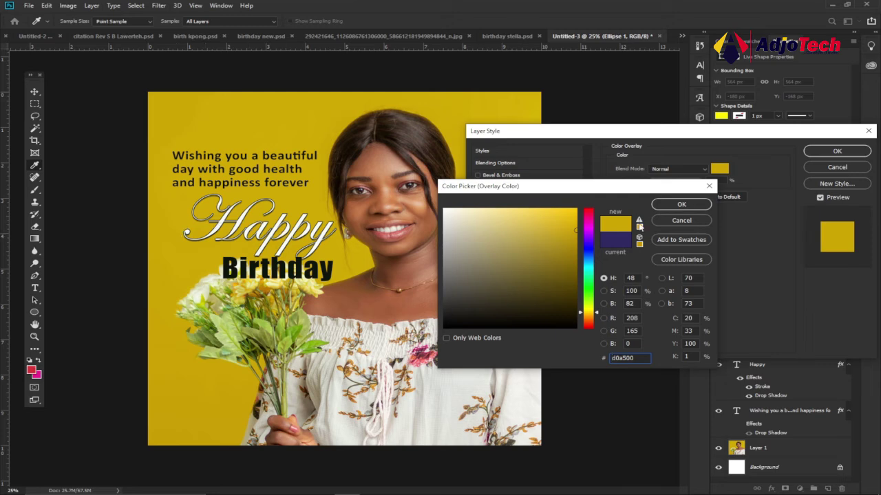
{"action": "left_click", "coordinate": [681, 205]}
- Lower the circle's Color Overlay opacity to about 21%, apply the layer style and deselect the circle
{"action": "left_click_drag", "start_coordinate": [700, 183], "coordinate": [666, 182]}
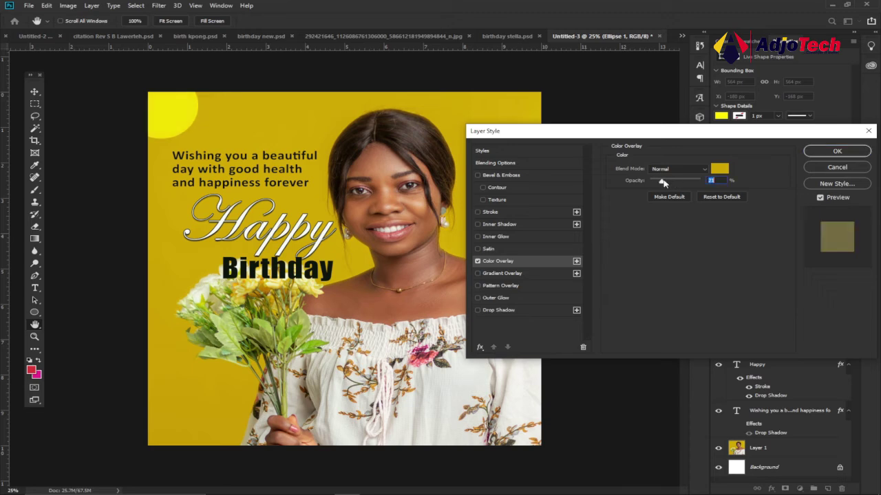
{"action": "left_click", "coordinate": [820, 153]}
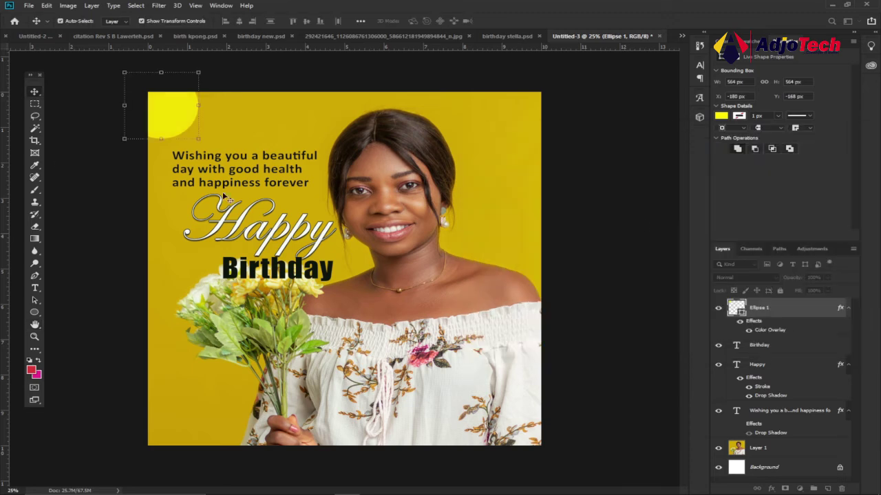
{"action": "left_click", "coordinate": [238, 84]}
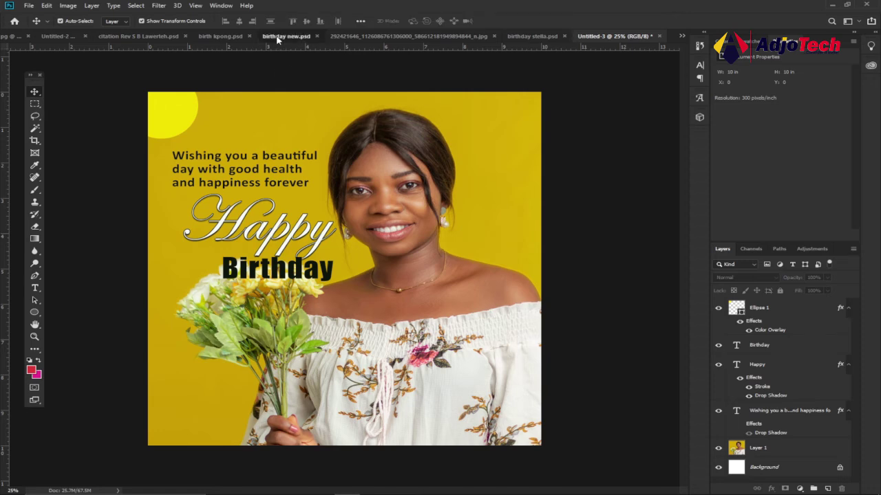
- Following birthday new.psd, draw a rectangle of about 2932 x 2940 px just inside the edges of the Untitled-3 canvas
{"action": "left_click", "coordinate": [278, 38]}
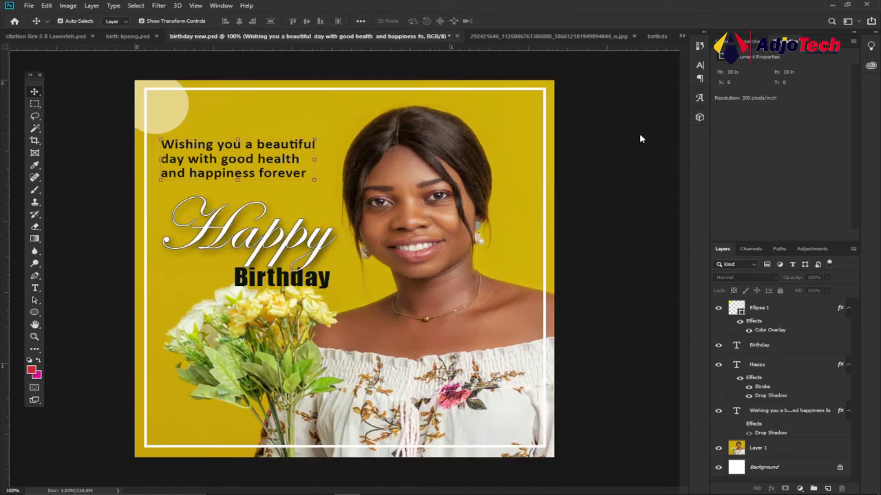
{"action": "left_click", "coordinate": [681, 37]}
{"action": "left_click", "coordinate": [500, 141]}
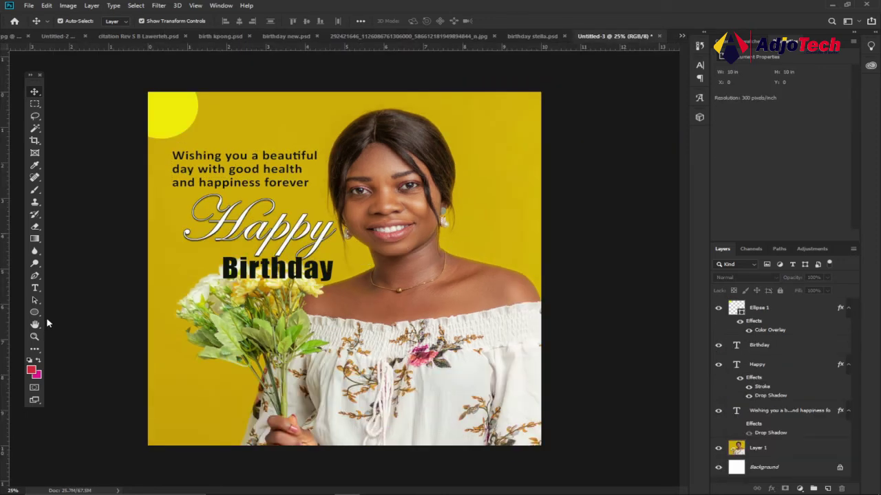
{"action": "left_click_drag", "start_coordinate": [35, 315], "coordinate": [49, 313]}
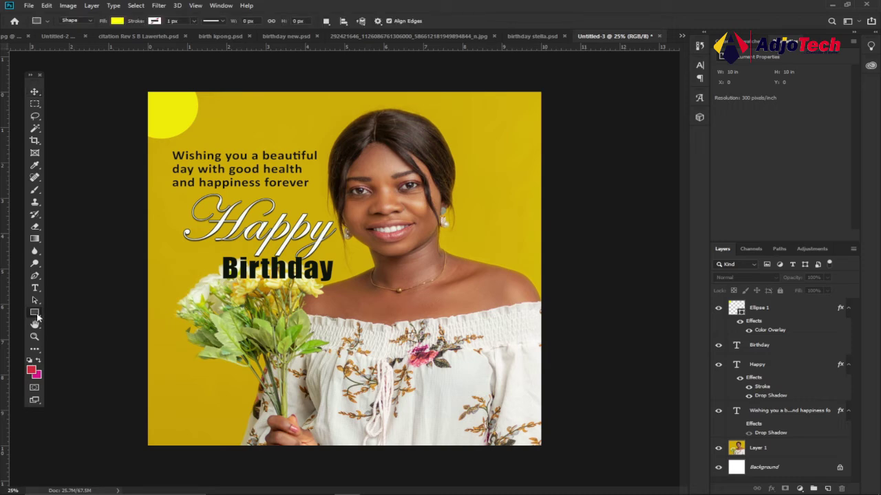
{"action": "left_click_drag", "start_coordinate": [34, 313], "coordinate": [86, 315]}
{"action": "left_click_drag", "start_coordinate": [153, 95], "coordinate": [540, 442]}
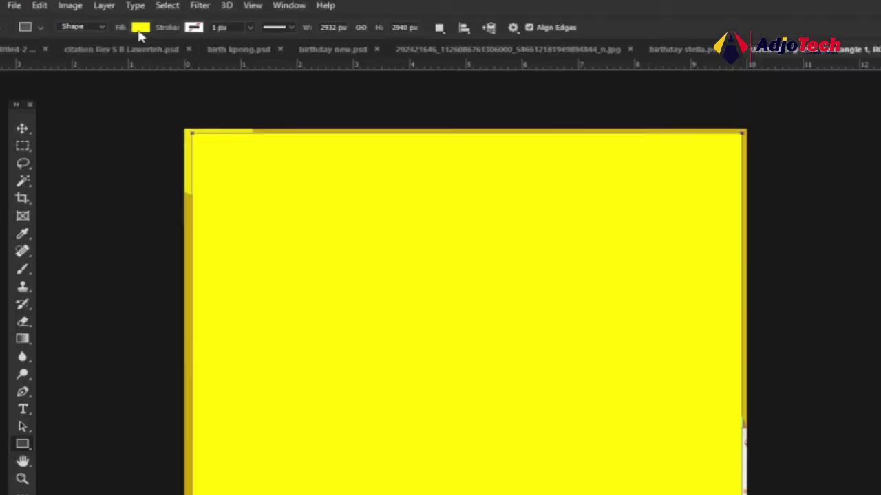
- Remove the rectangle's fill and give it a white stroke
{"action": "left_click", "coordinate": [141, 28]}
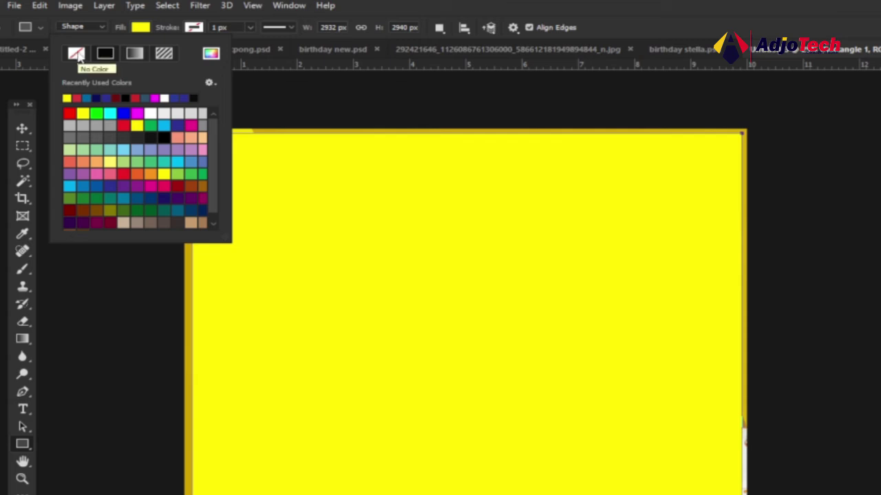
{"action": "left_click", "coordinate": [76, 53]}
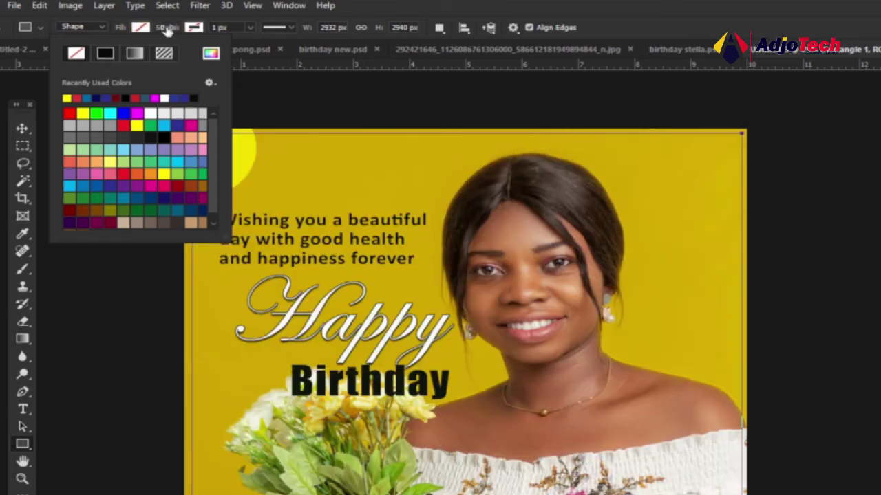
{"action": "left_click", "coordinate": [194, 27]}
{"action": "left_click", "coordinate": [193, 28]}
{"action": "left_click", "coordinate": [194, 28]}
{"action": "left_click", "coordinate": [195, 27]}
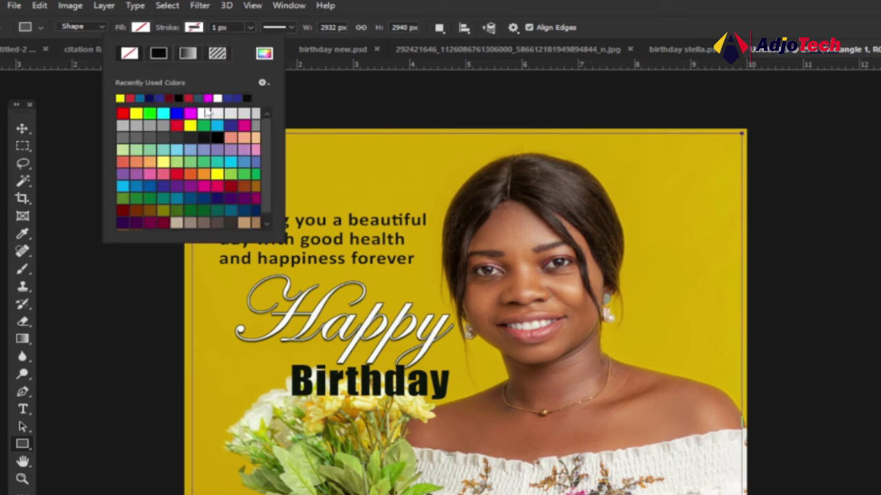
{"action": "left_click", "coordinate": [202, 113]}
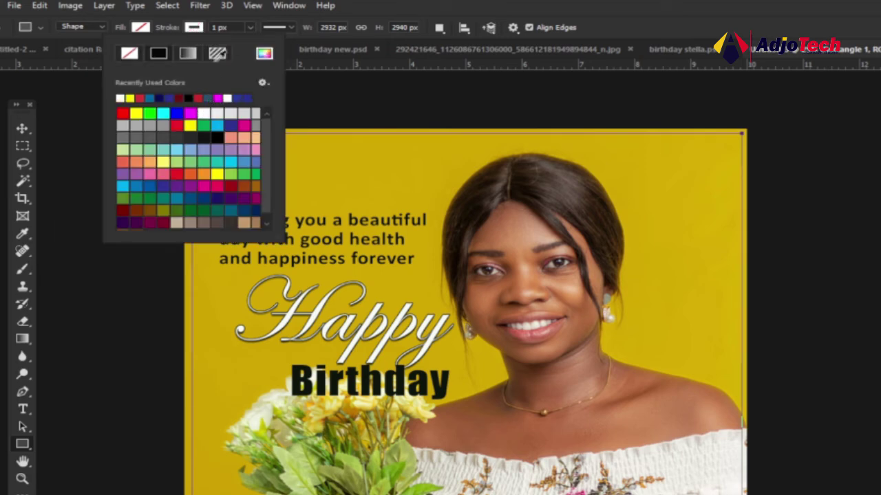
- Thicken the rectangle's white stroke to about 29.24 px and switch back to the Move tool
{"action": "left_click", "coordinate": [250, 28]}
{"action": "left_click_drag", "start_coordinate": [249, 41], "coordinate": [258, 43]}
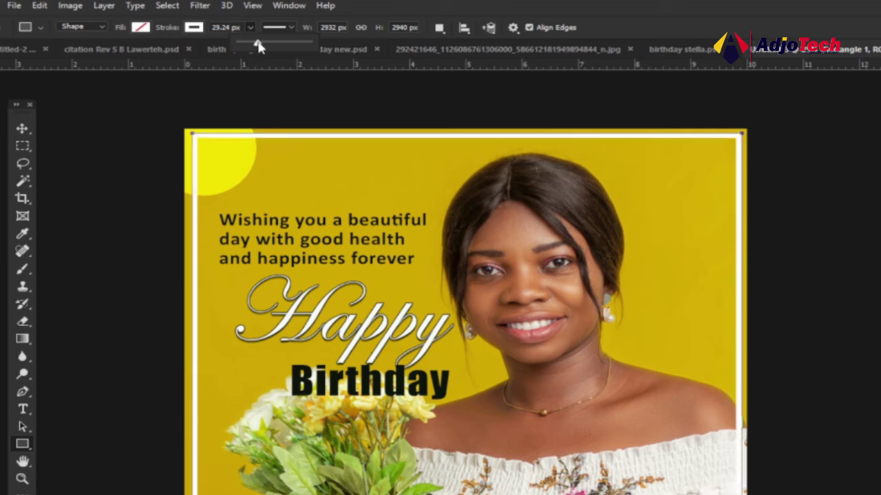
{"action": "left_click", "coordinate": [23, 130]}
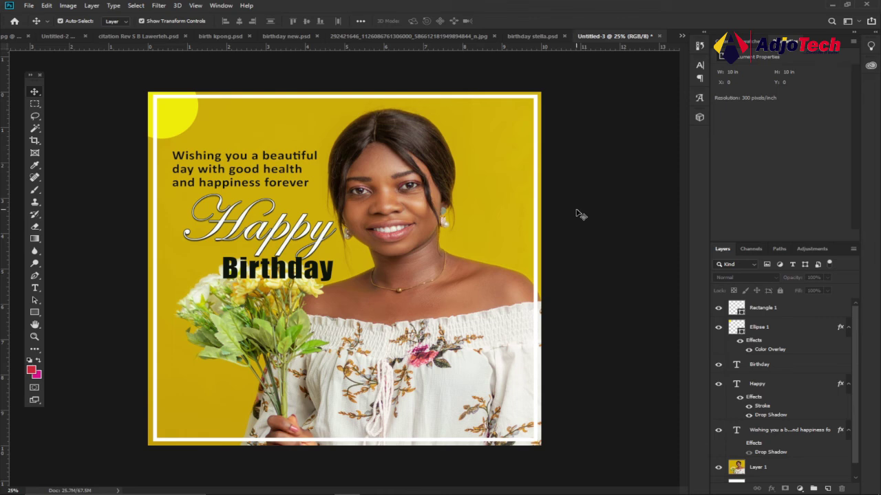
- Save the flyer as a JPEG named Untitled-3 in the Pictures folder, with quality 8 (High) and Baseline ("Standard") format
{"action": "left_click", "coordinate": [28, 6]}
{"action": "left_click", "coordinate": [55, 113]}
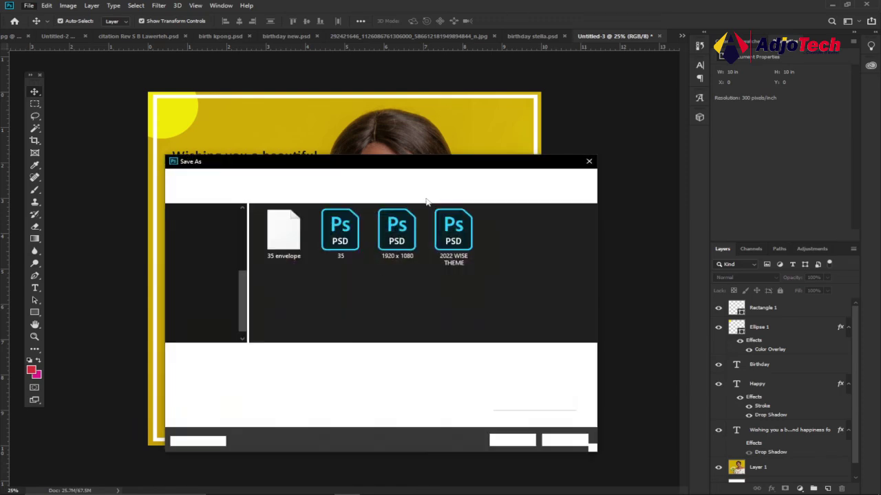
{"action": "left_click", "coordinate": [275, 366]}
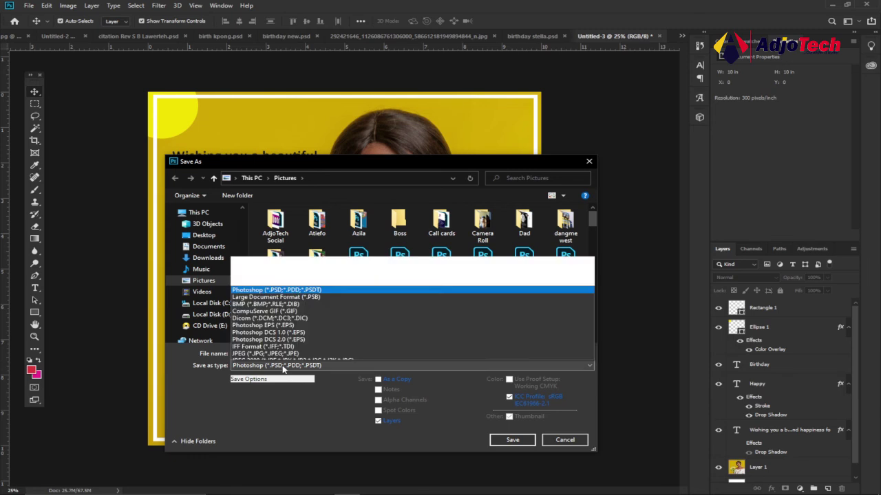
{"action": "left_click", "coordinate": [292, 271]}
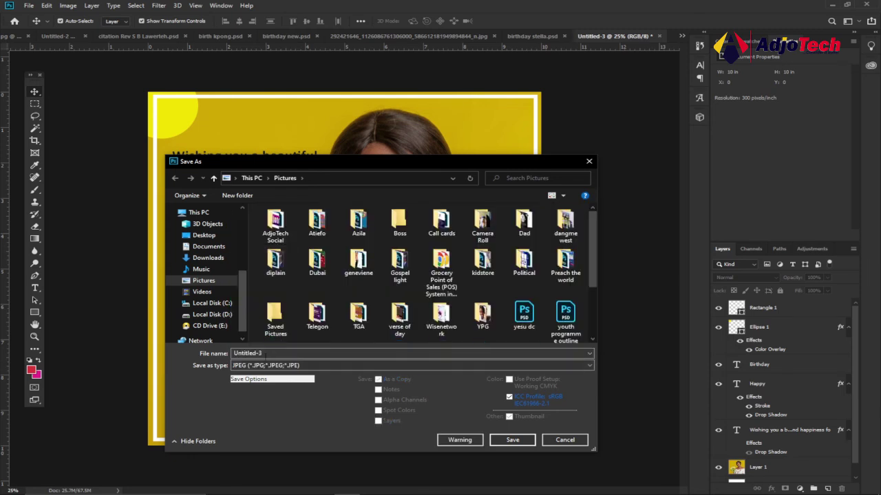
{"action": "double_click", "coordinate": [271, 354]}
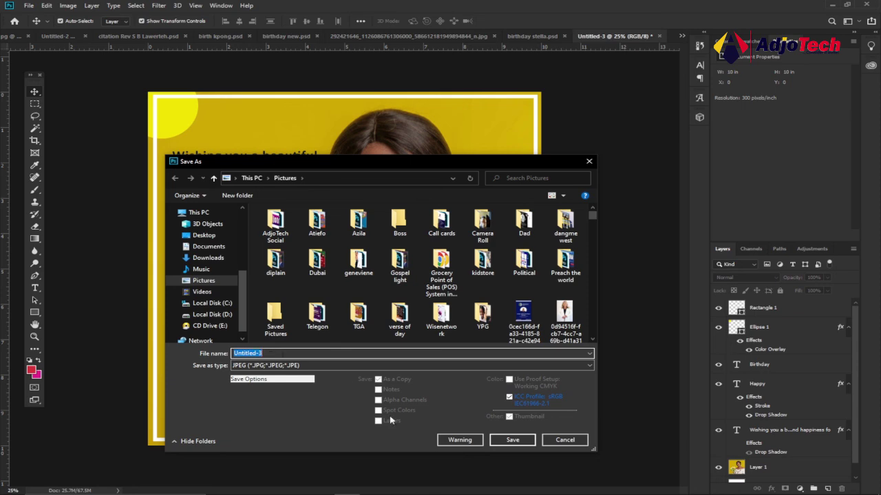
{"action": "left_click", "coordinate": [512, 440]}
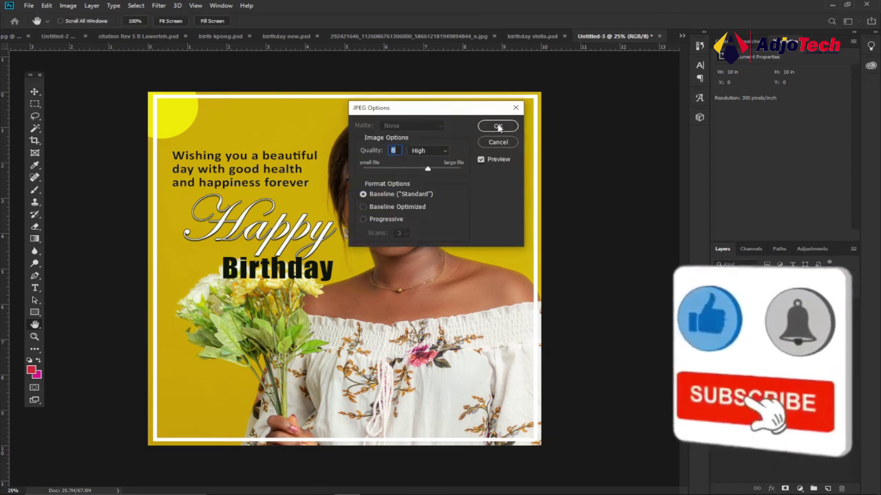
{"action": "left_click", "coordinate": [497, 126]}
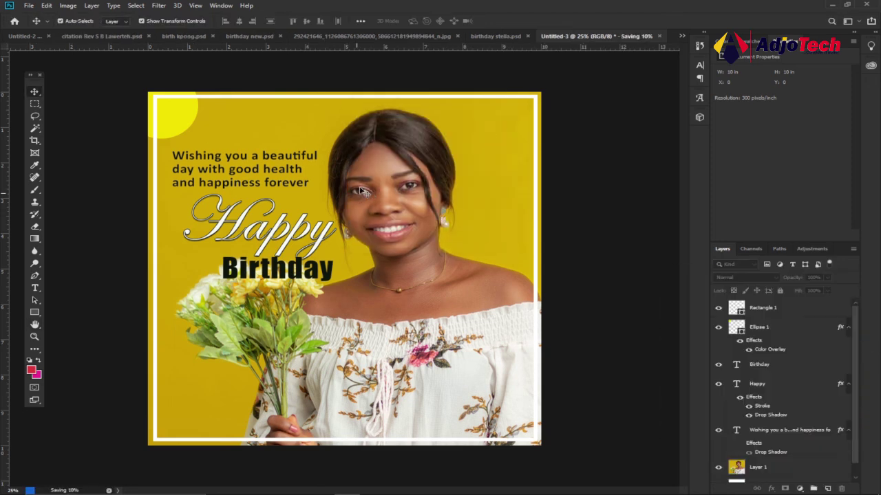